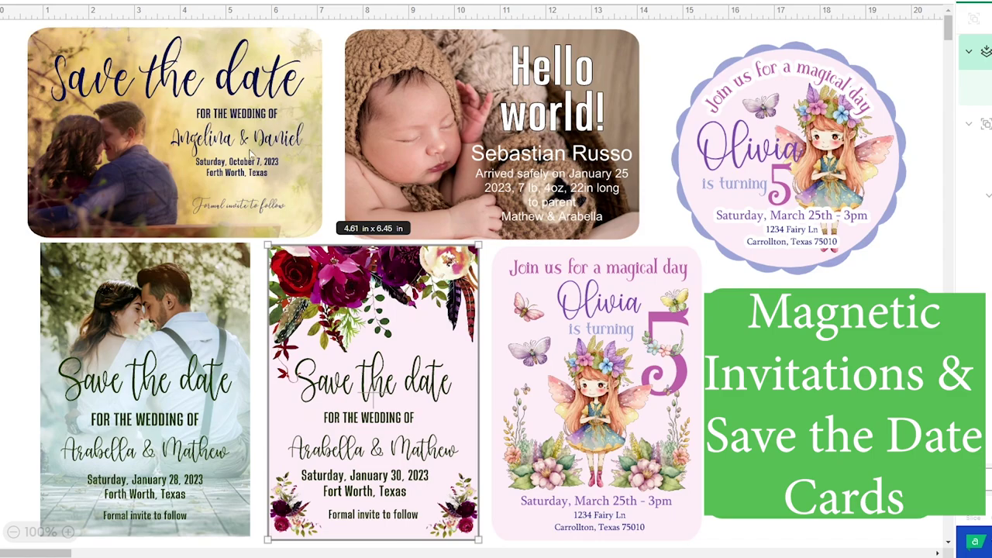
click(250, 154)
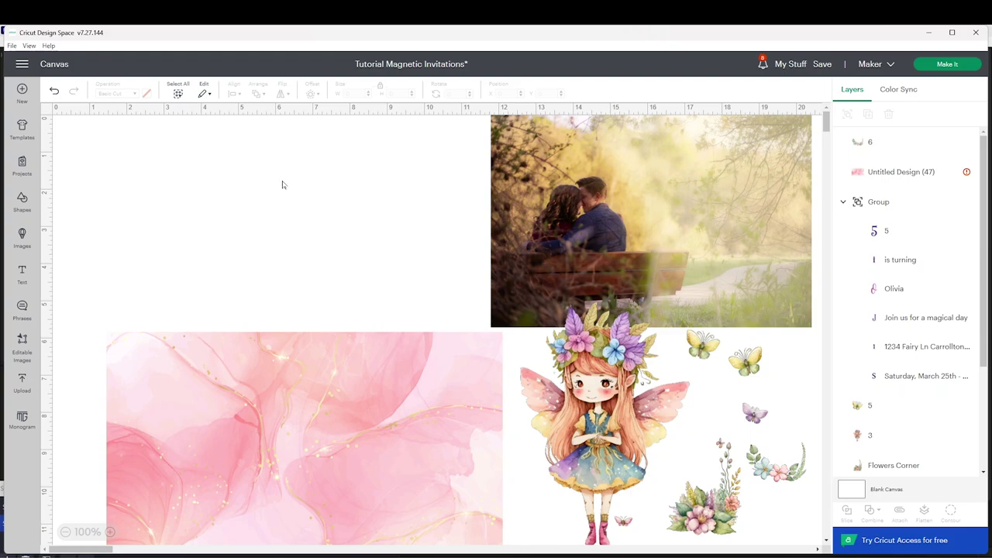
- Insert the free rounded Square shape and place it in the canvas's empty area beside the couple photo
click(22, 203)
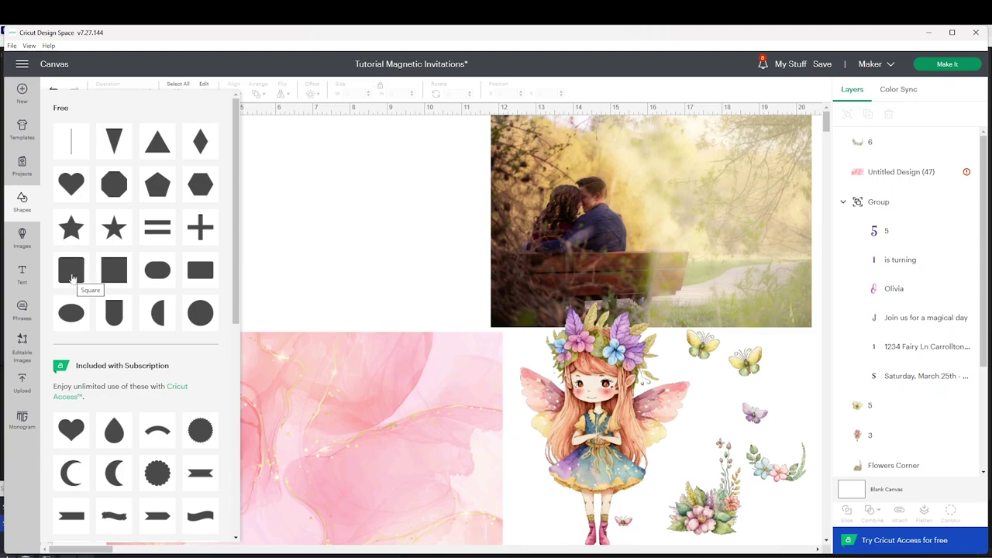
click(73, 277)
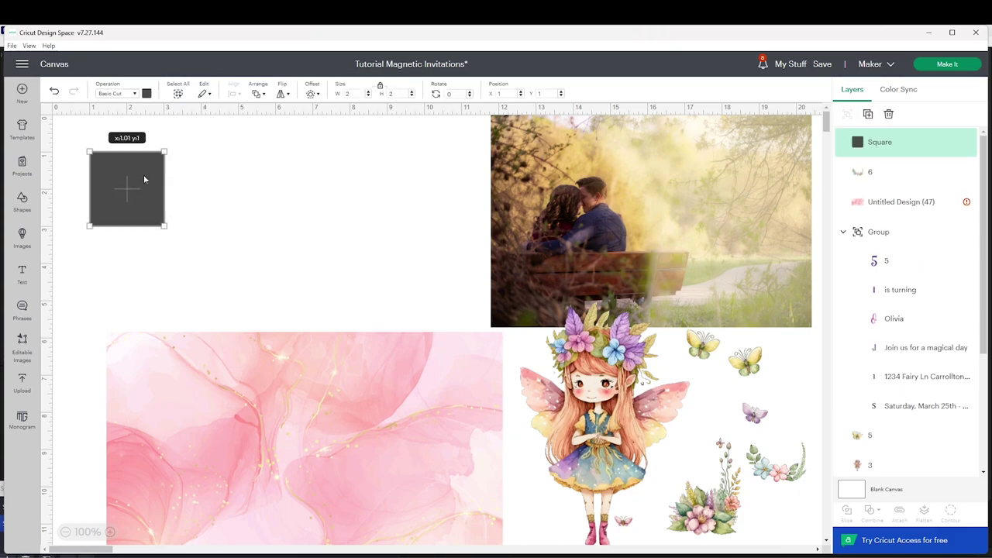
drag(143, 175, 209, 188)
- Unlock the square's proportions, set its size to 7 in wide by 5 in high, and move it up above the pink marble image
click(380, 88)
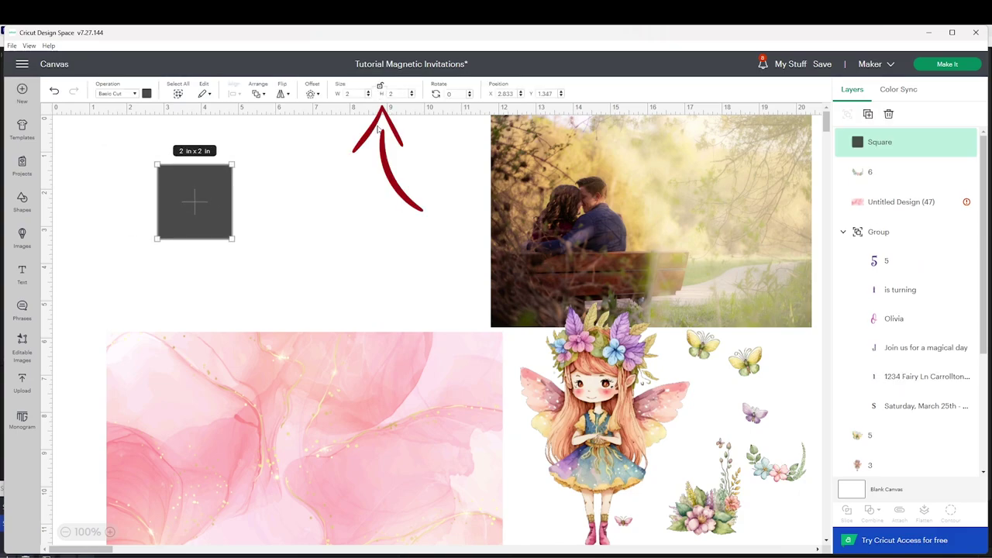
click(348, 94)
key(Tab)
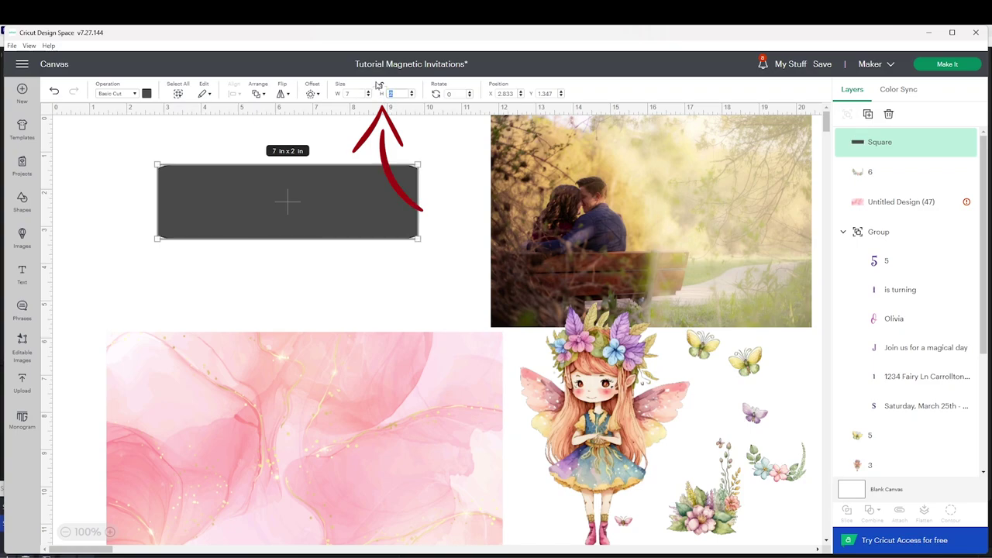
text(5)
key(Return)
drag(356, 298, 355, 261)
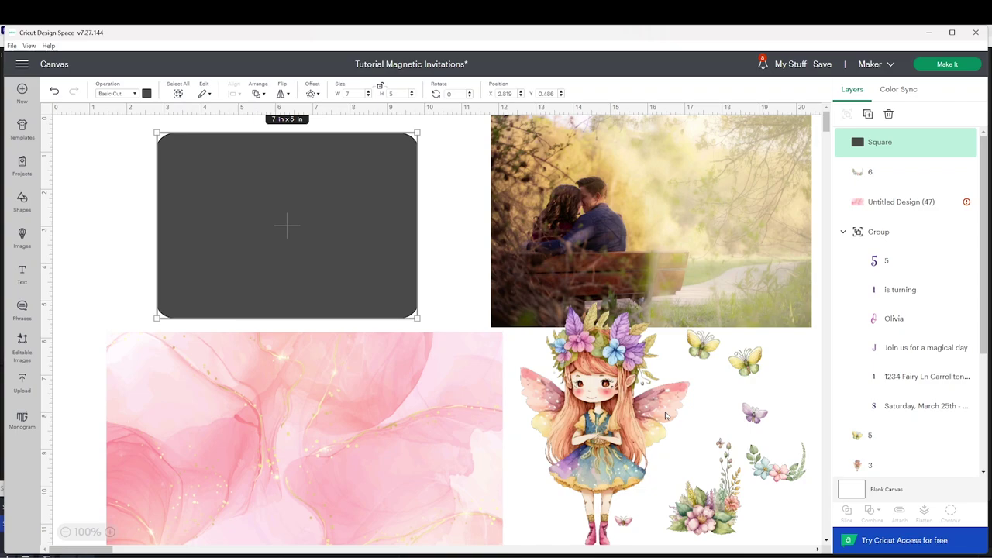
- Recolor the 7 x 5 in rounded rectangle light green with a custom advanced color
click(147, 94)
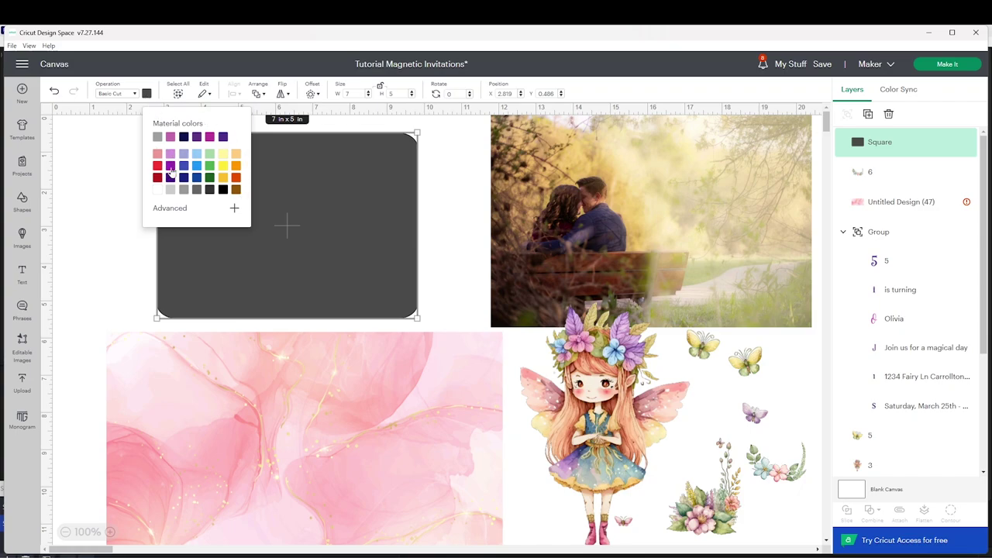
click(203, 214)
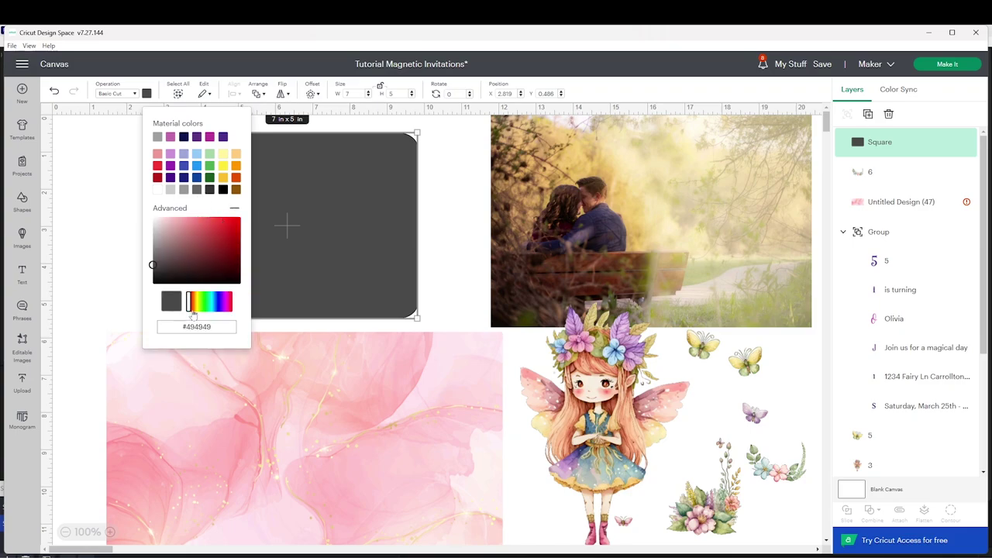
drag(190, 308, 226, 310)
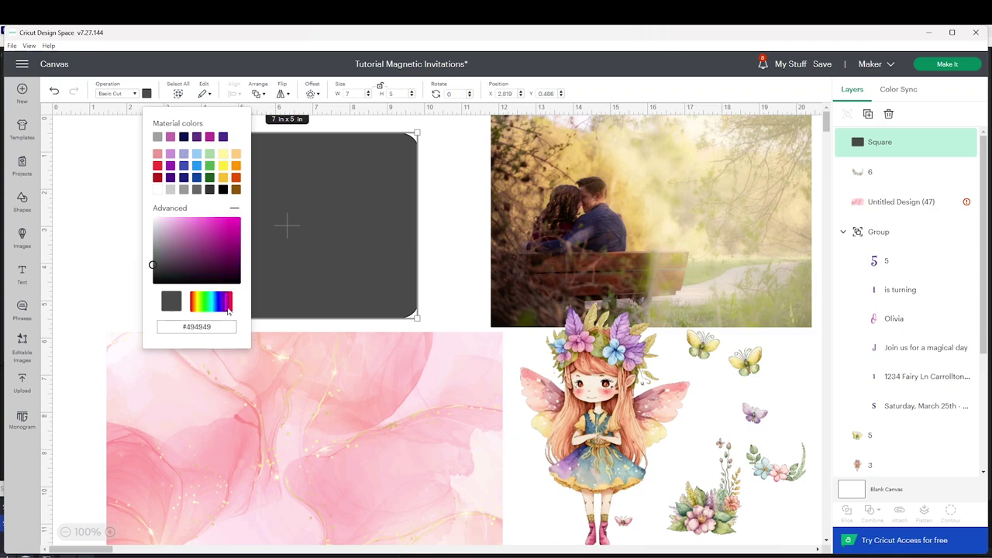
click(192, 218)
click(219, 309)
click(208, 302)
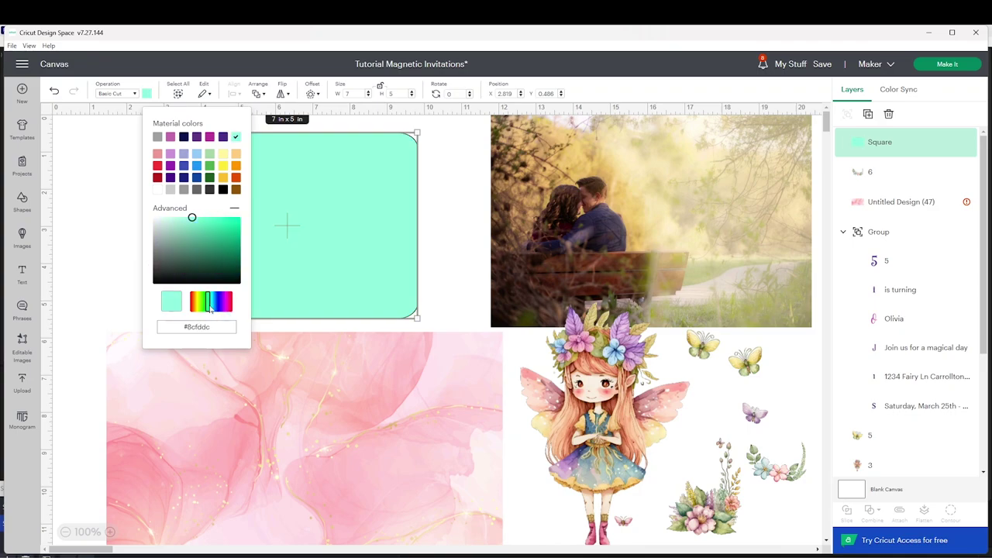
click(203, 302)
click(446, 256)
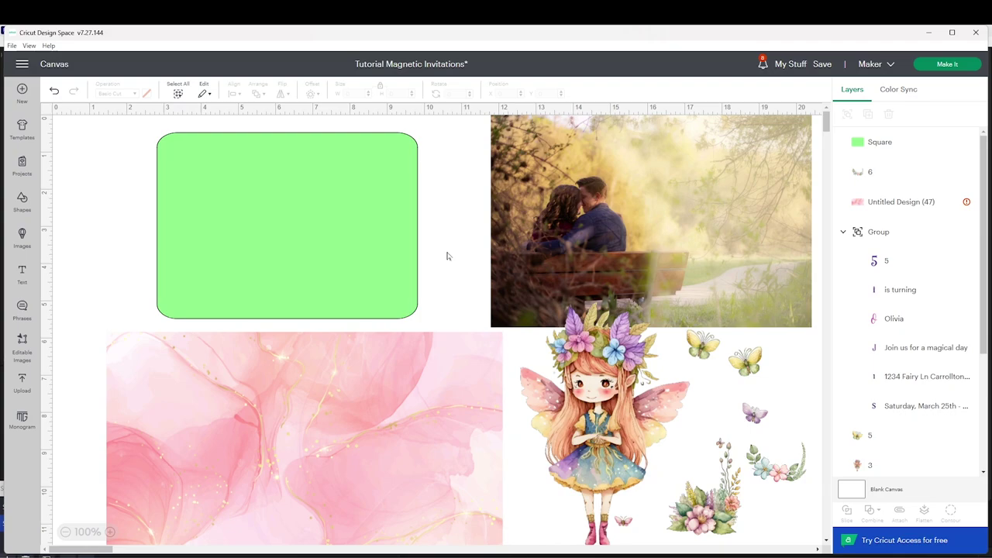
- Change the green rectangle's operation to Print Then Cut and fill it with the black-and-white striped pattern with pink roses
click(336, 235)
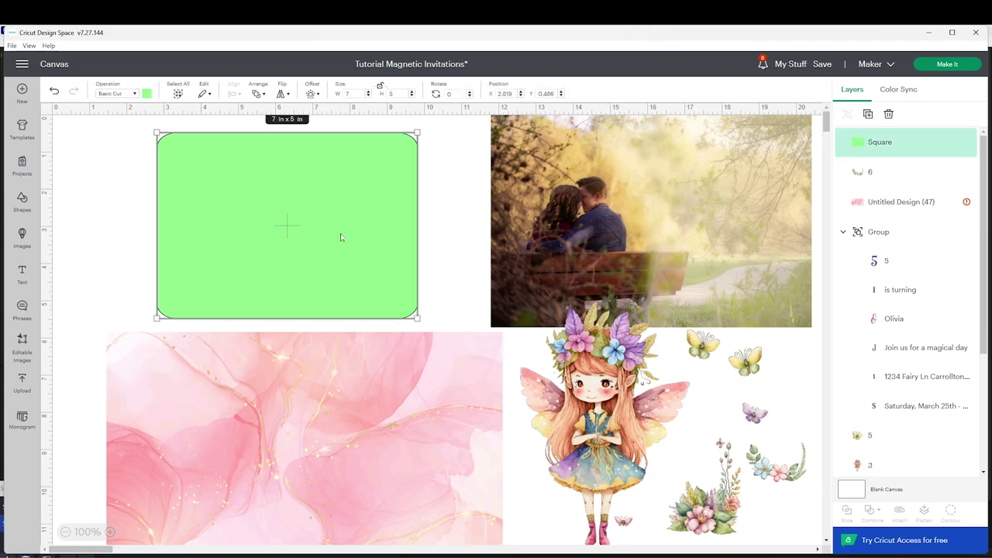
click(135, 94)
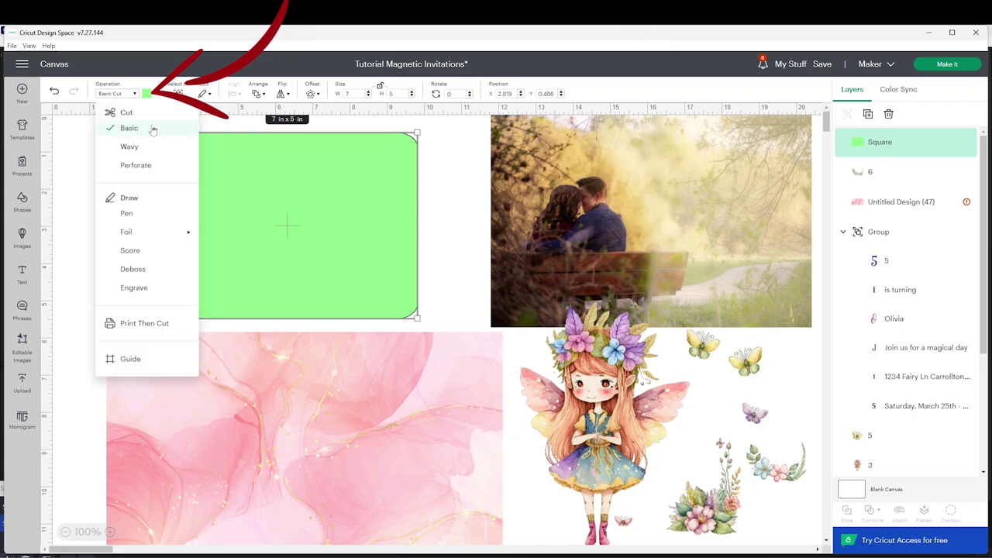
click(139, 326)
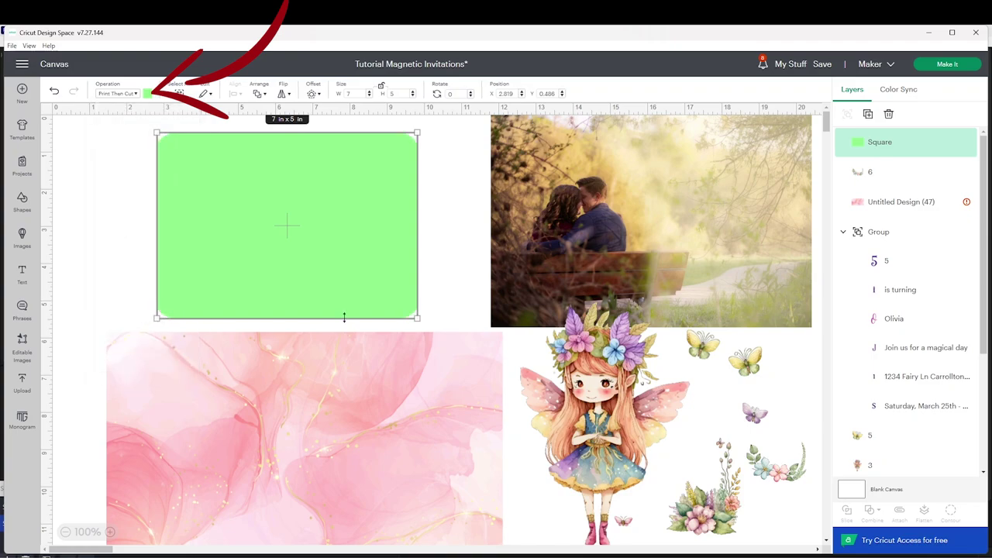
click(147, 94)
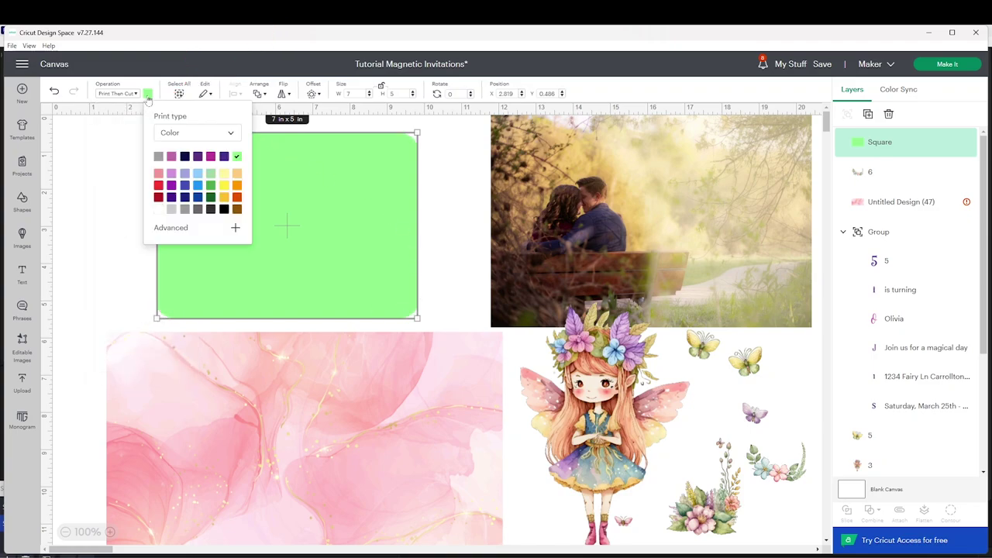
click(213, 136)
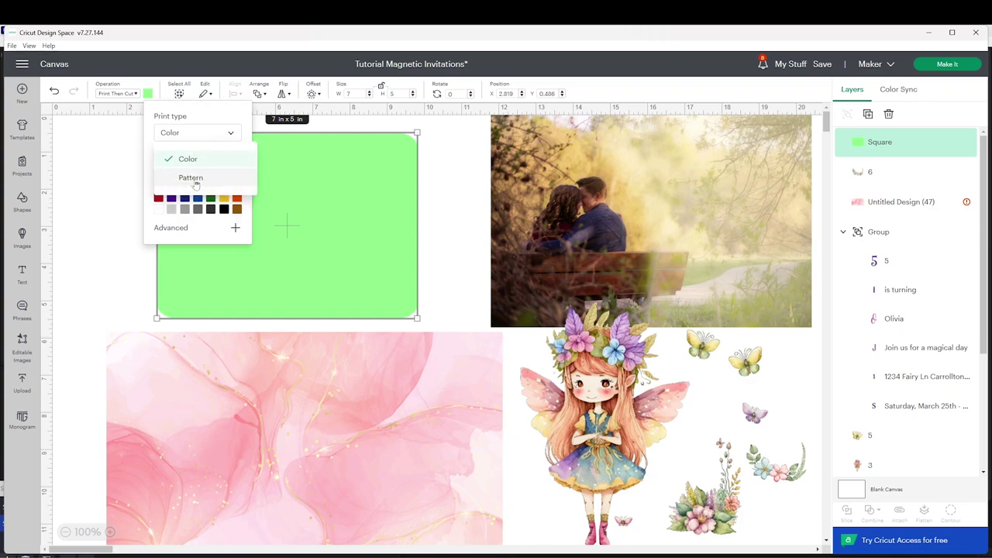
click(195, 182)
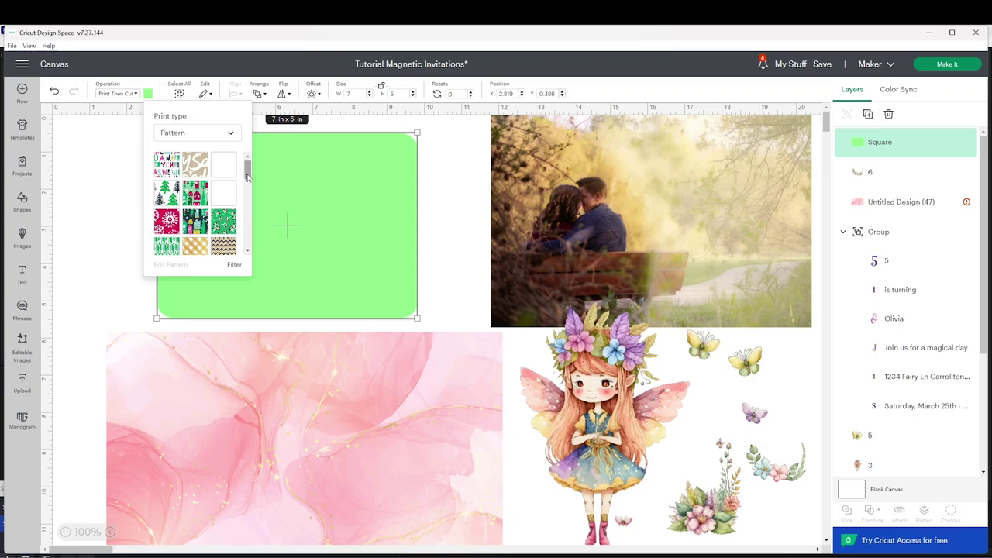
drag(247, 177, 248, 193)
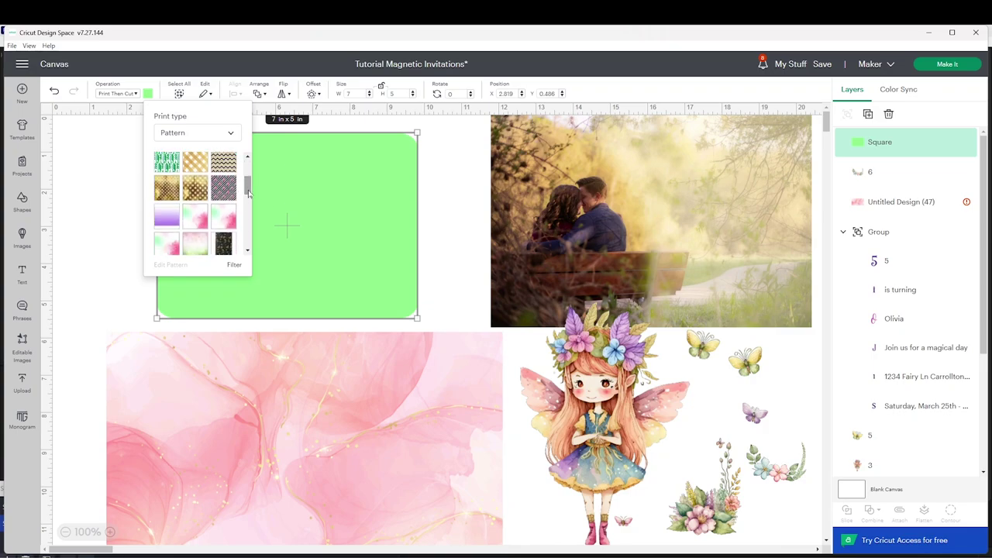
click(225, 189)
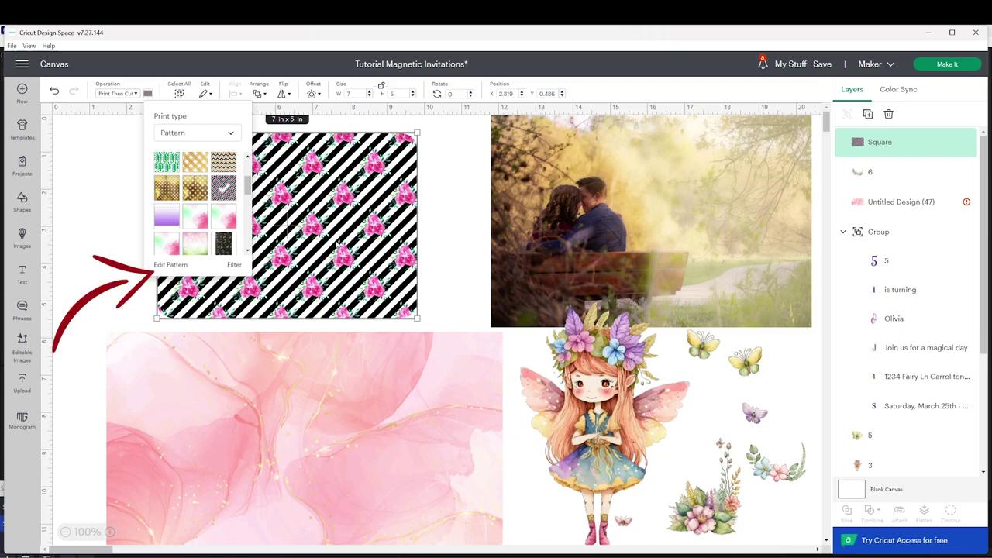
- Enlarge the striped rose pattern's scale and shift the card, and undo the edits back to the plain dark gray Basic Cut rectangle
click(172, 265)
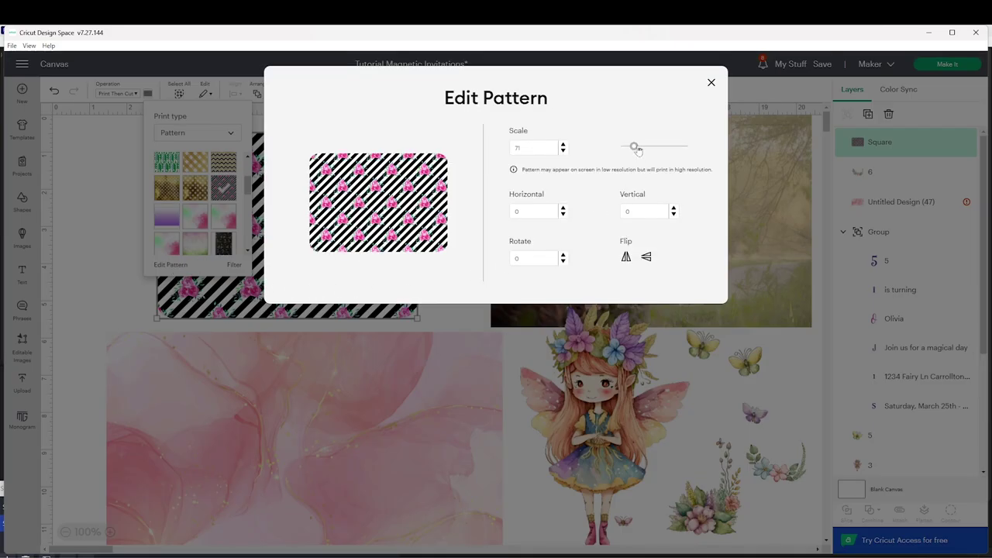
mouse_move(637, 150)
mouse_down()
mouse_move(654, 149)
mouse_move(639, 149)
mouse_up()
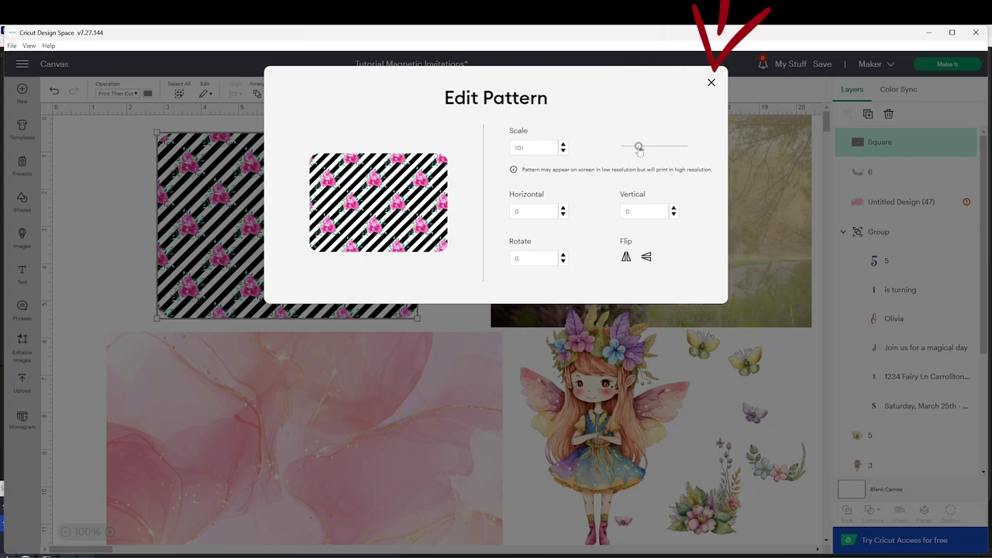
click(711, 82)
mouse_move(355, 225)
mouse_down()
mouse_move(335, 230)
mouse_move(347, 230)
mouse_up()
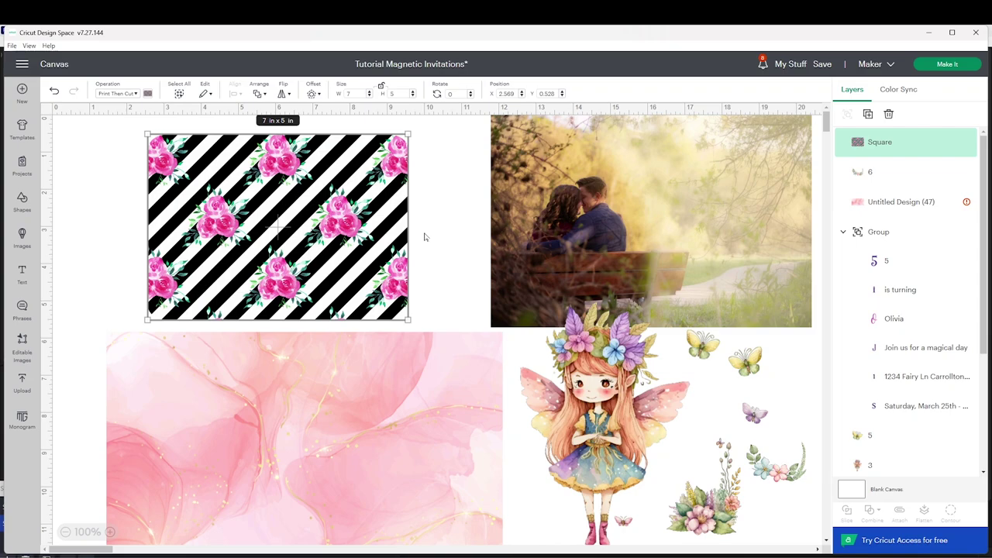
key(ctrl+z)
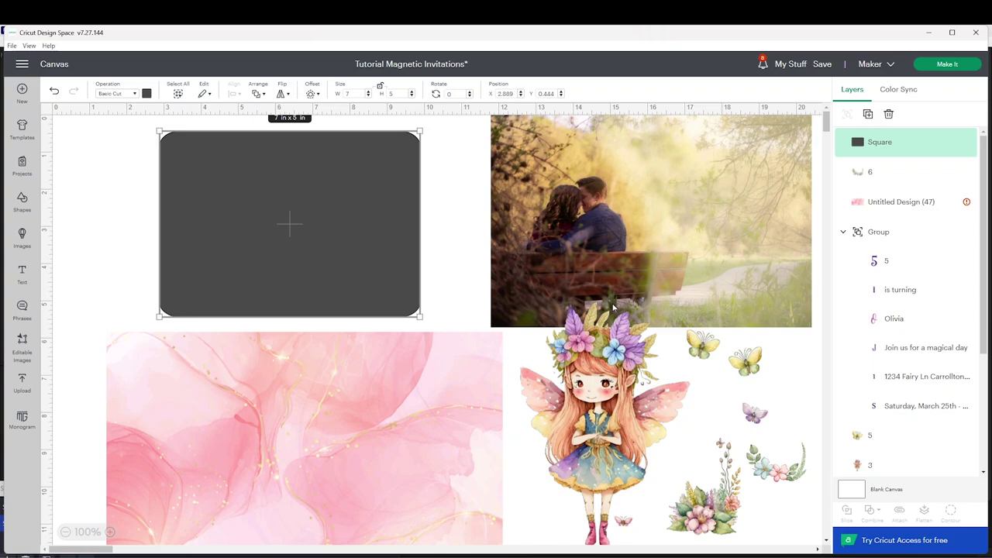
- Resize the pink marble image with unlocked proportions to about 8.6 x 5.78 in and position it behind the dark rectangle
drag(395, 458, 391, 406)
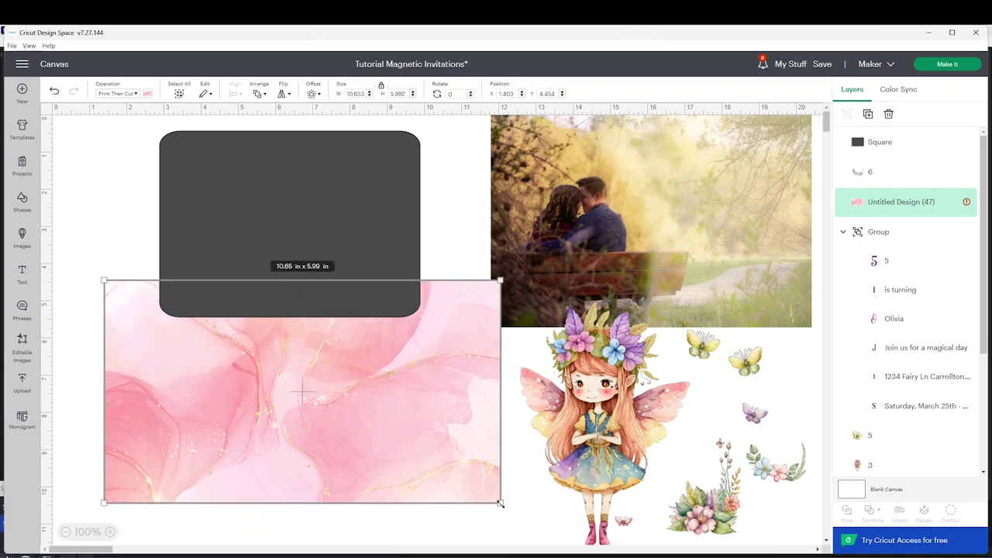
drag(500, 504, 425, 494)
click(382, 86)
drag(362, 474, 379, 313)
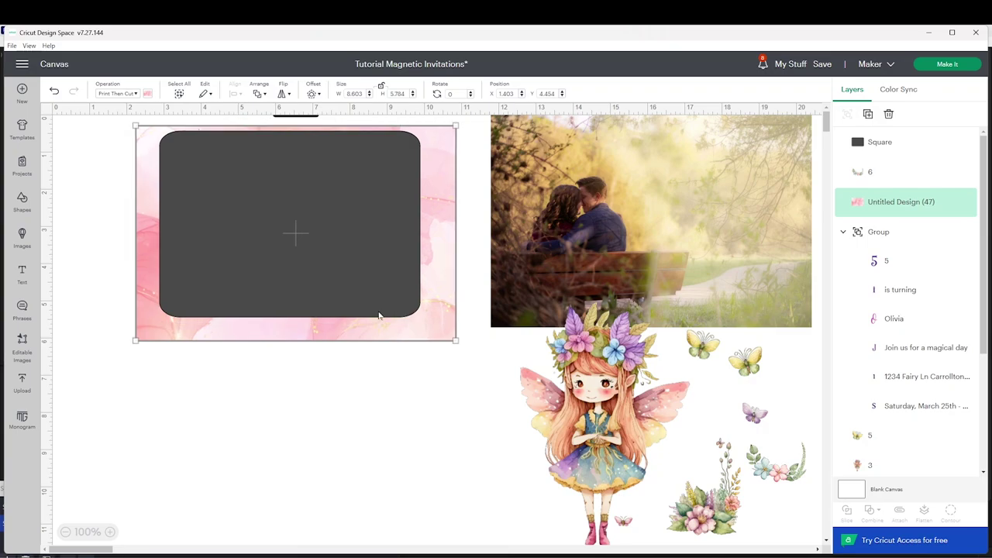
drag(342, 266, 343, 275)
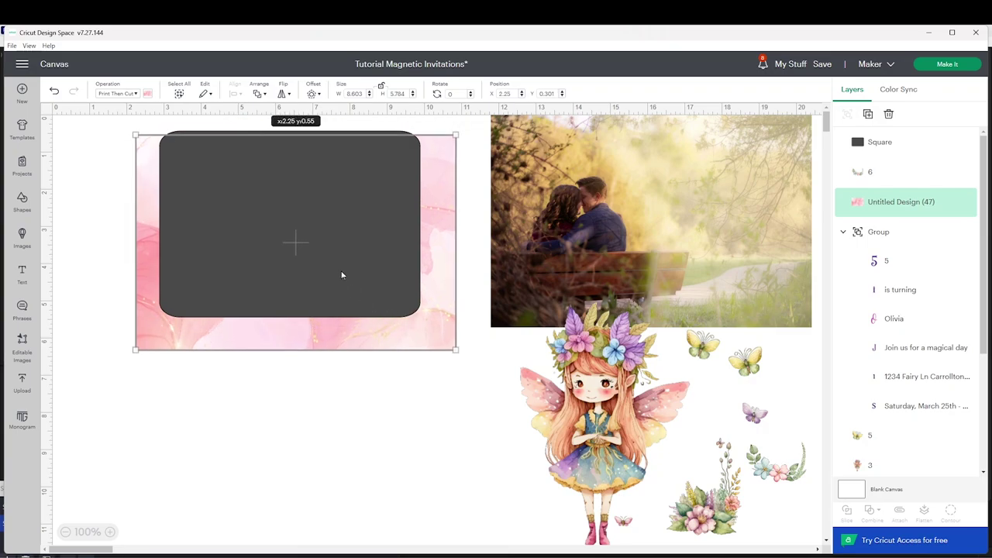
- Move the dark rectangle fully inside the pink marble image and slice the two objects
click(315, 308)
drag(315, 308, 316, 323)
drag(103, 123, 474, 404)
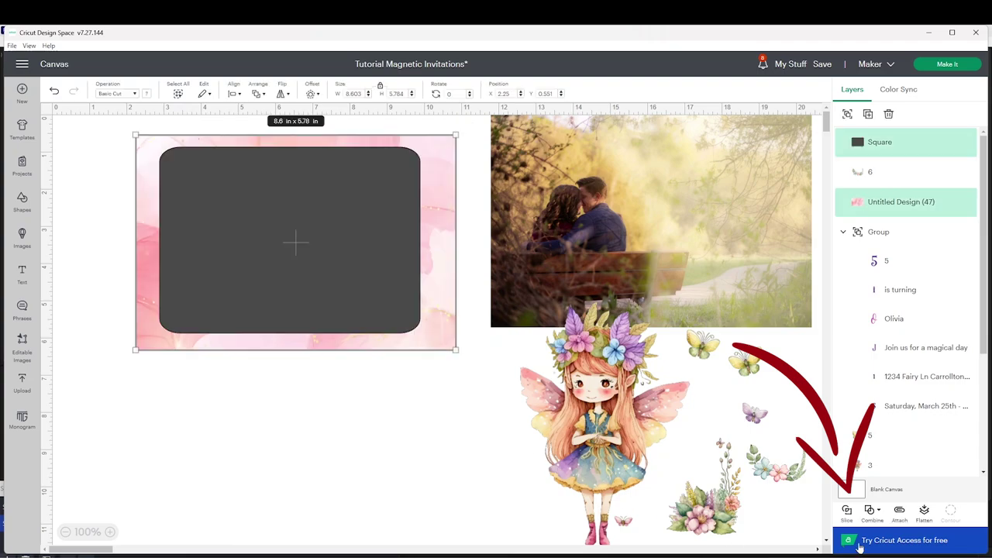
click(848, 514)
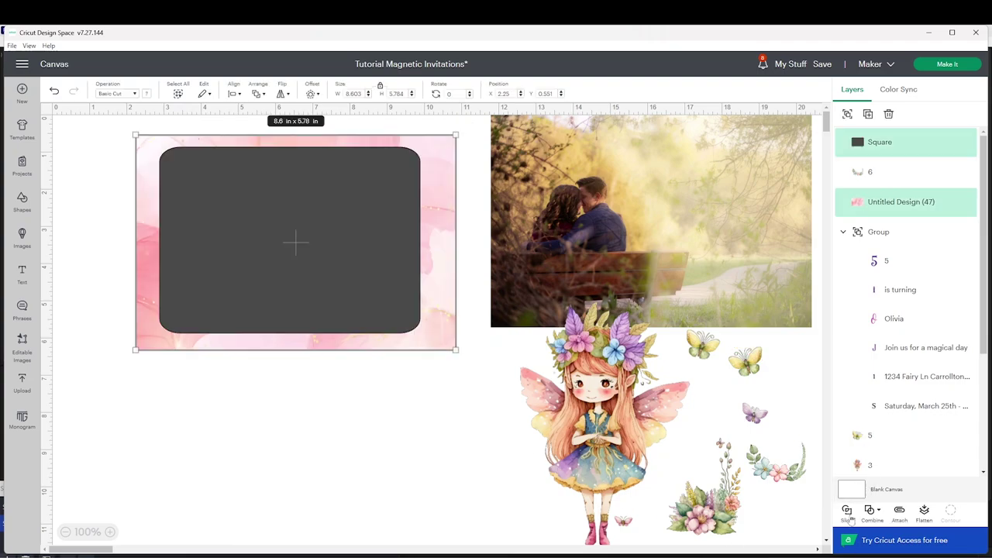
- Move the dark slice result below the artwork and delete the leftover outer marble frame
drag(359, 237, 386, 499)
drag(436, 324, 438, 371)
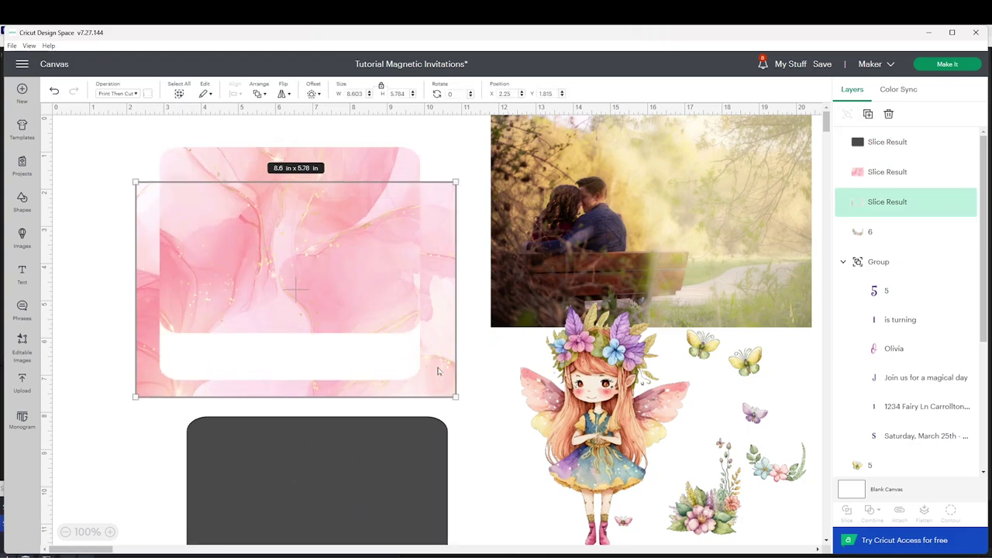
key(Delete)
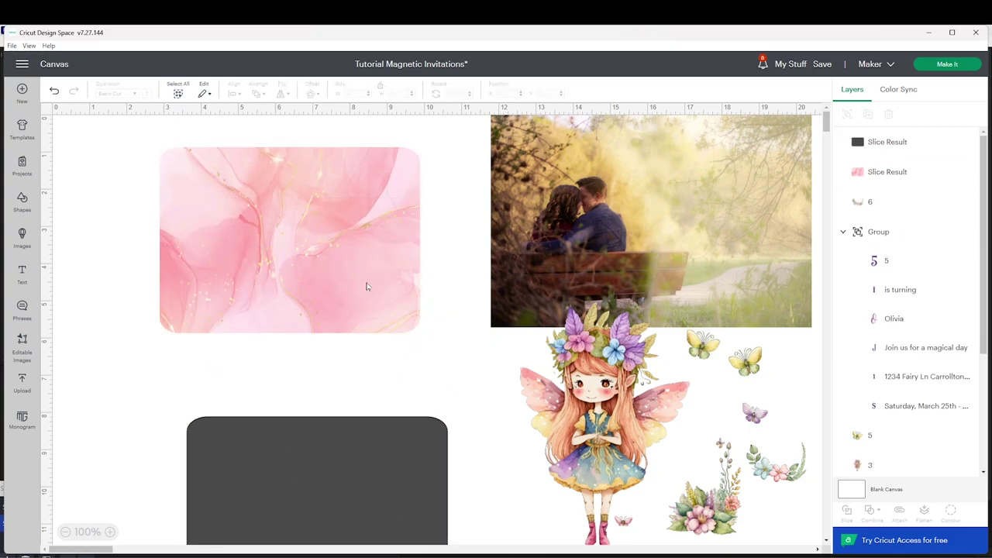
- Move the finished pink marble card down the canvas and bring the dark rectangle up into the cleared area
click(355, 279)
drag(356, 280, 348, 289)
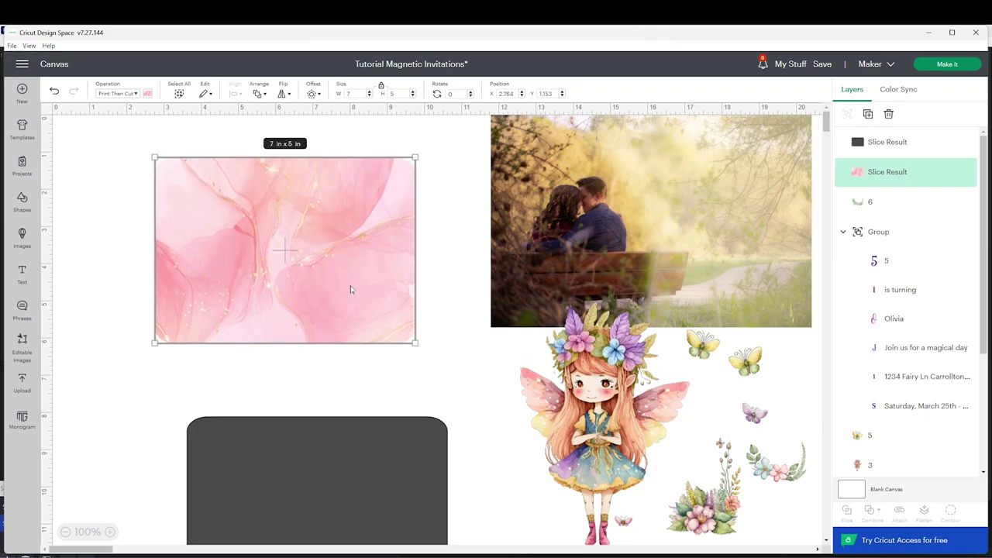
click(370, 365)
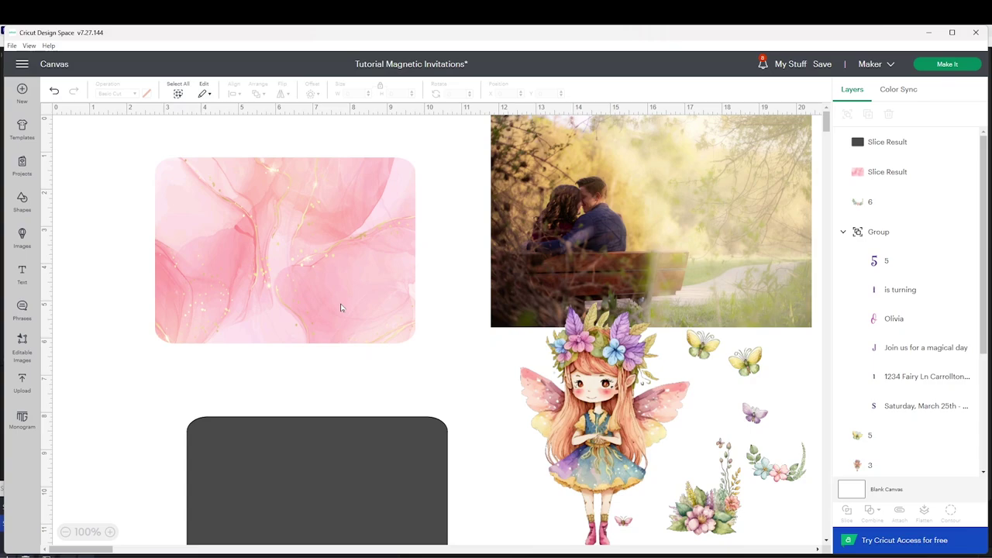
drag(340, 308, 351, 557)
click(358, 385)
click(457, 438)
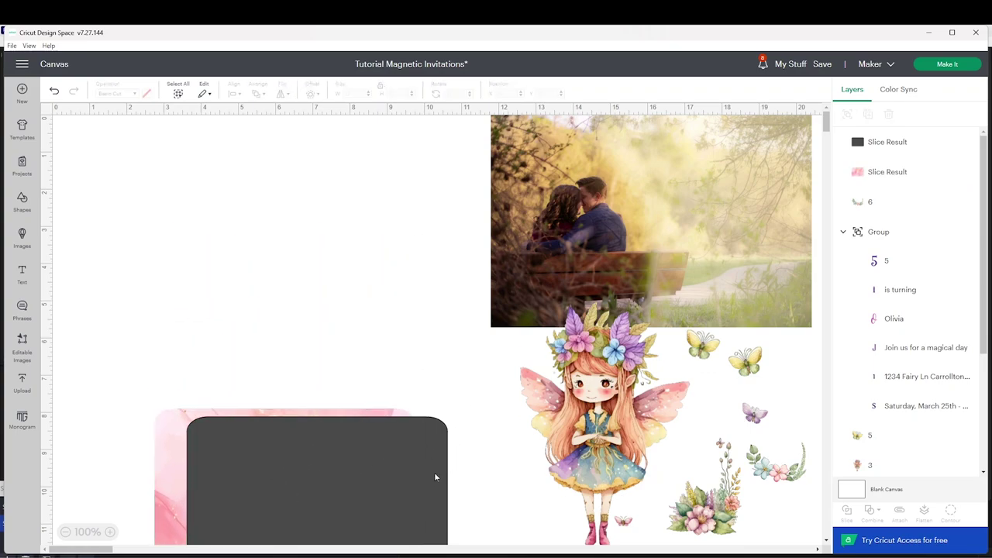
drag(437, 476, 382, 235)
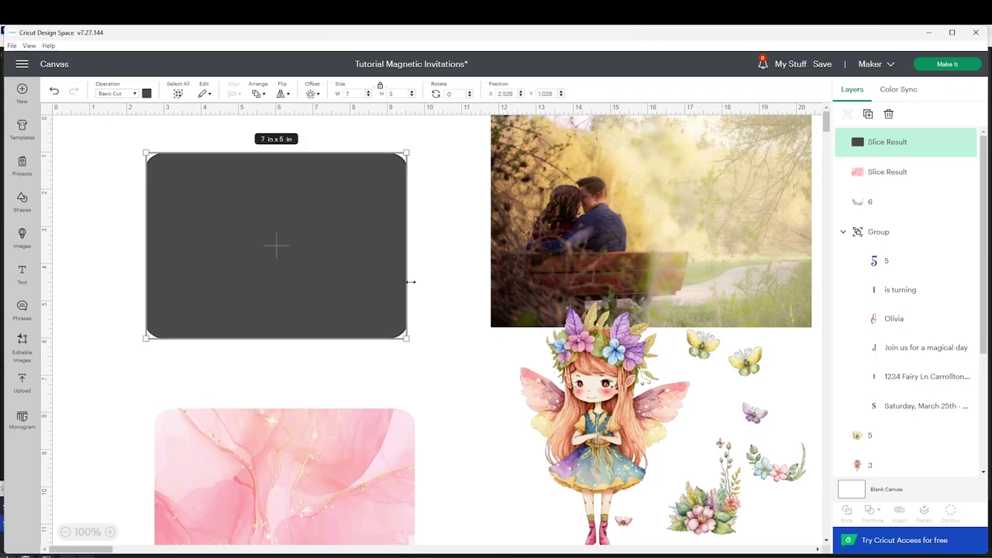
- Move the couple photo into the cleared area, enlarge it to about 12.98 x 8.61 in, and position the dark rectangle over the couple
drag(721, 195, 365, 214)
drag(453, 349, 614, 464)
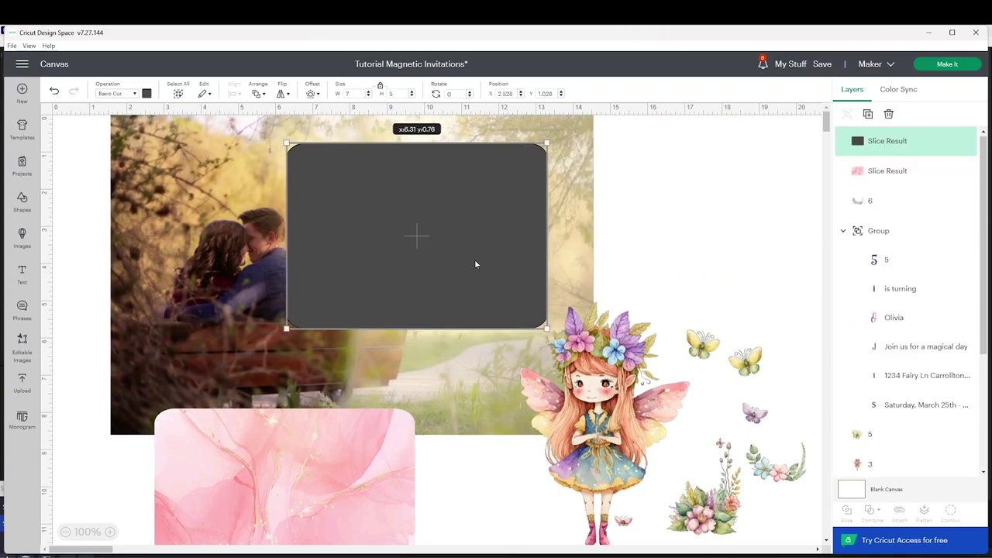
drag(474, 259, 321, 262)
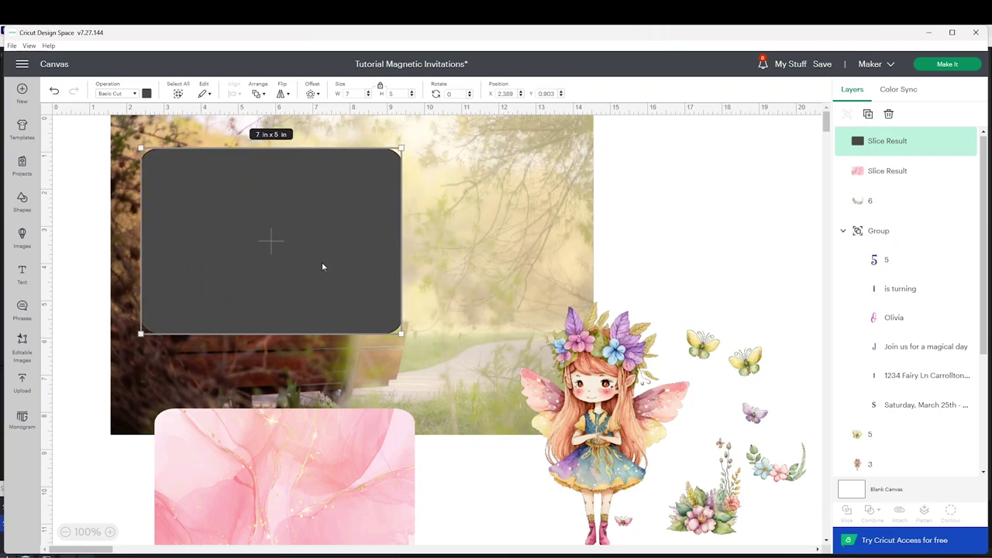
- Slice the couple photo with the dark rectangle and delete the leftover outer photo and the dark shape
click(82, 183)
drag(75, 153, 275, 285)
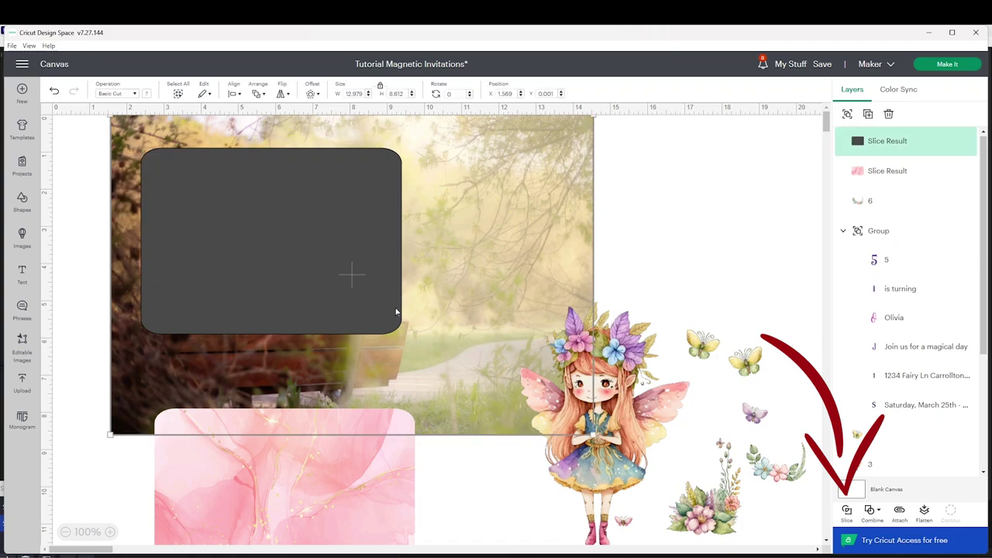
click(847, 511)
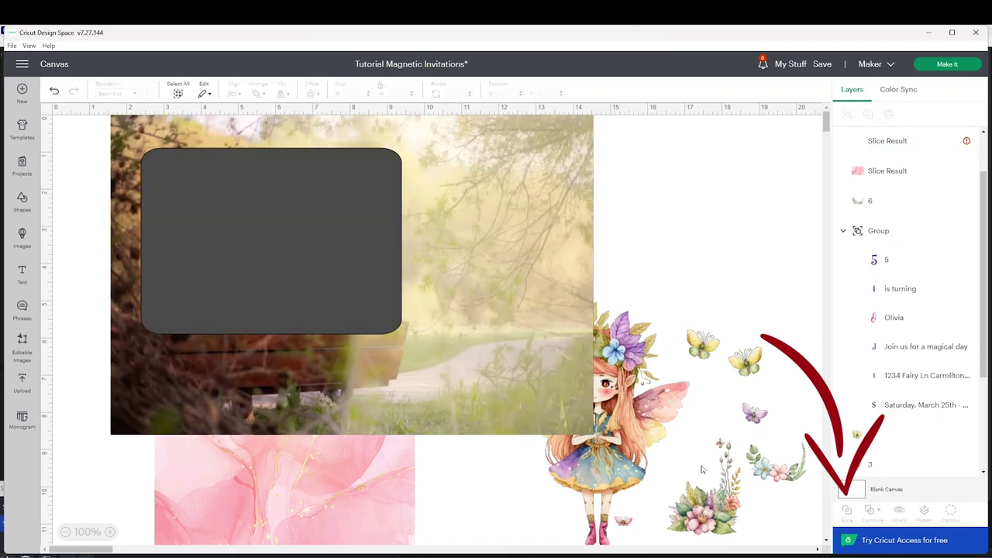
drag(499, 277, 591, 275)
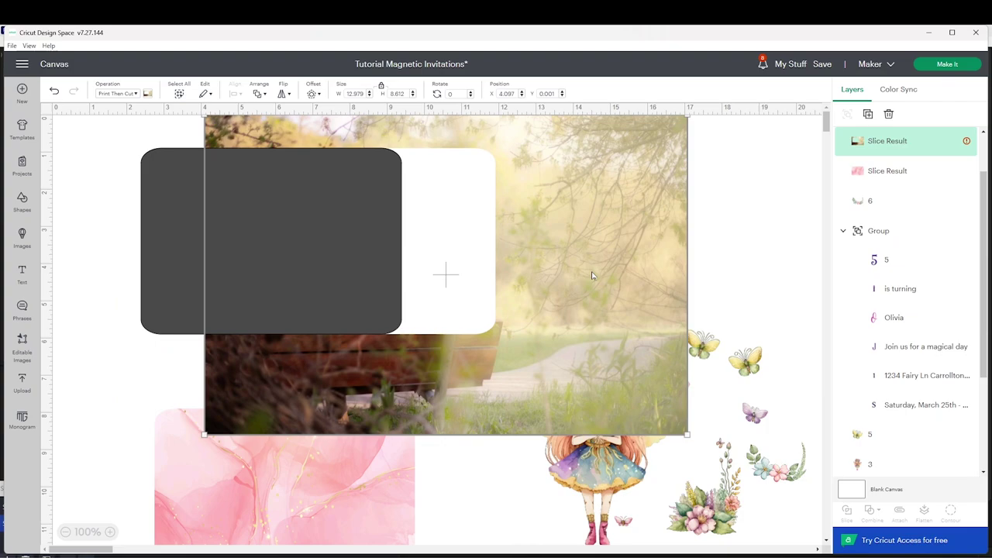
key(Delete)
drag(368, 264, 526, 267)
key(Delete)
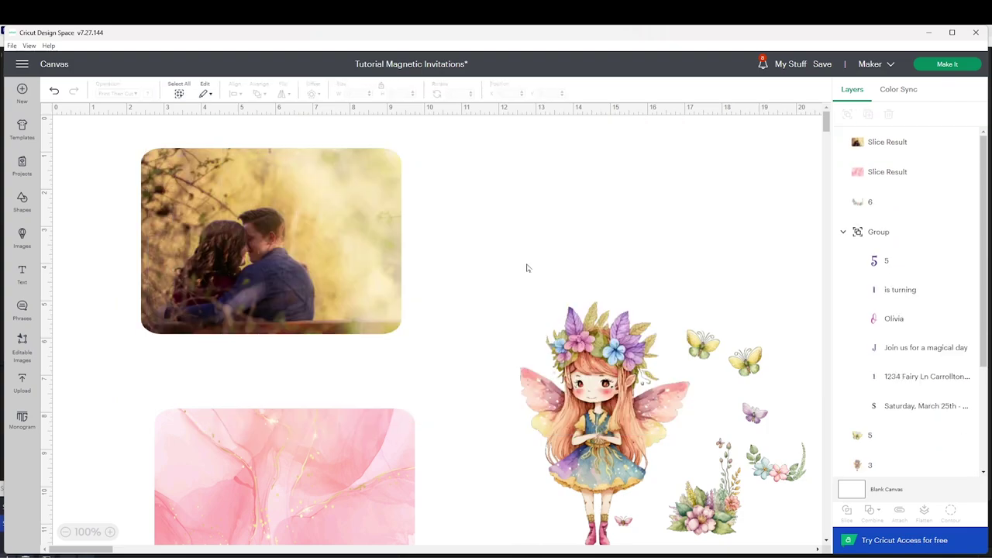
- Arrange the pink marble card beside the couple photo card and move the fairy image below the marble card
mouse_move(325, 283)
mouse_down()
mouse_move(323, 292)
mouse_move(315, 280)
mouse_up()
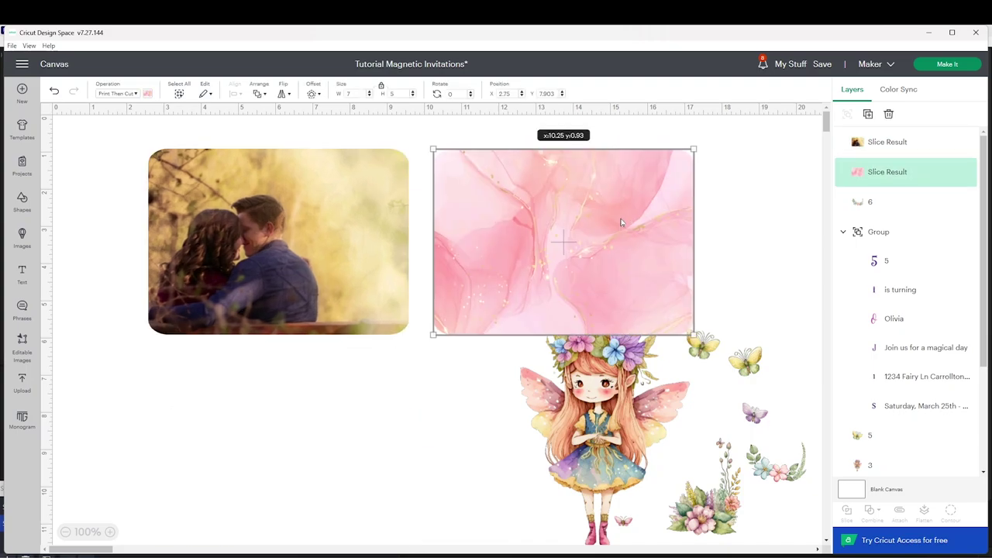
click(454, 434)
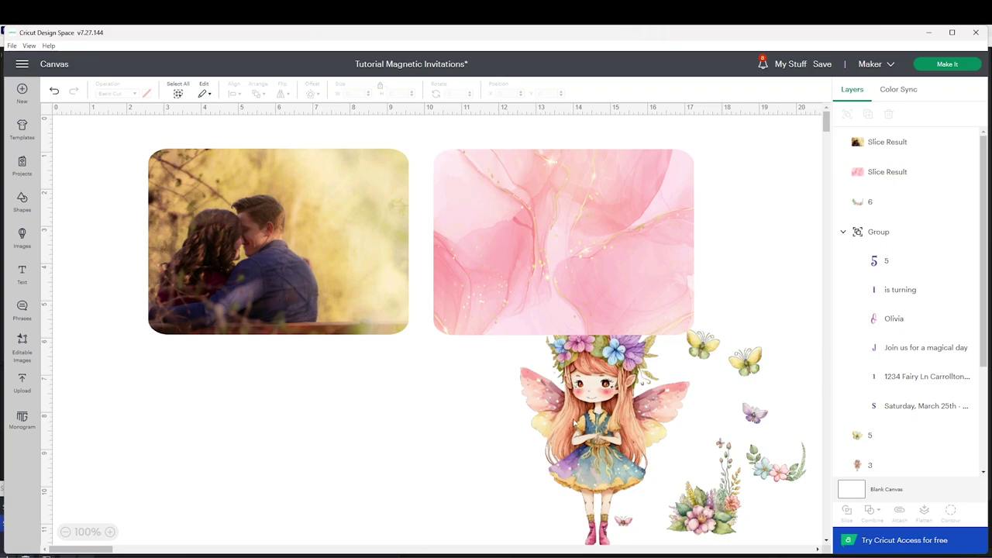
drag(614, 393, 534, 416)
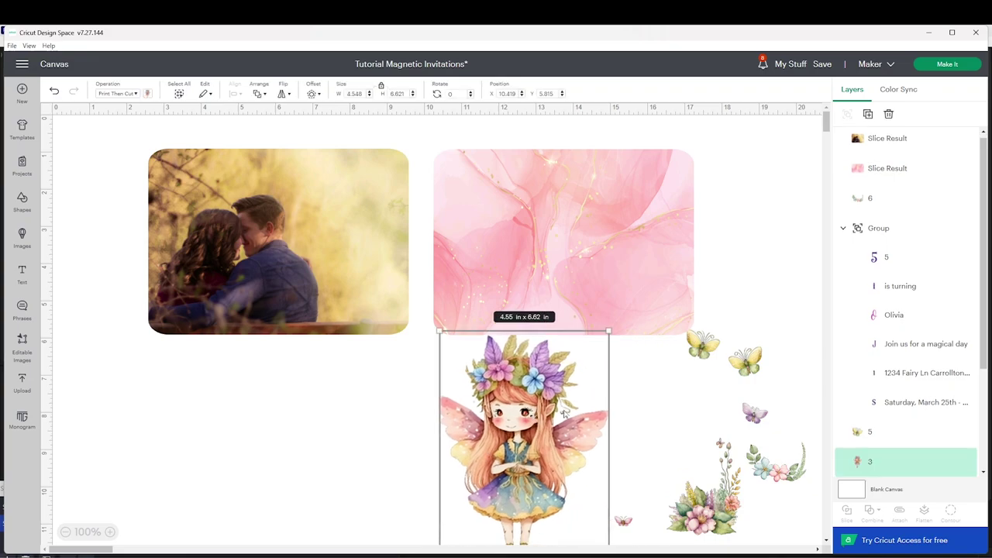
click(635, 295)
drag(670, 237, 647, 248)
- Resize the fairy image to about 3.17 x 4.62 in and place it on the far half of the pink marble card
click(535, 422)
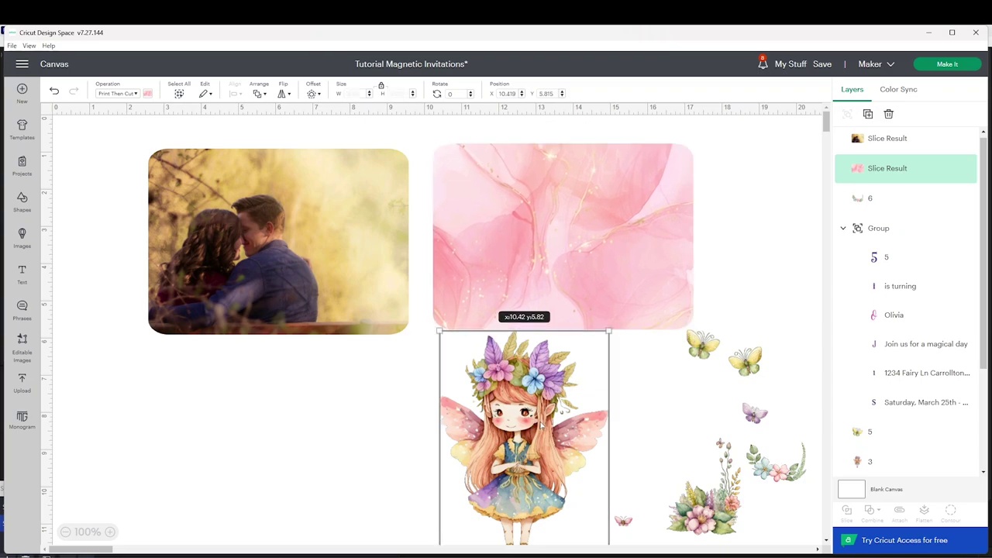
drag(611, 327, 559, 403)
drag(504, 512, 619, 259)
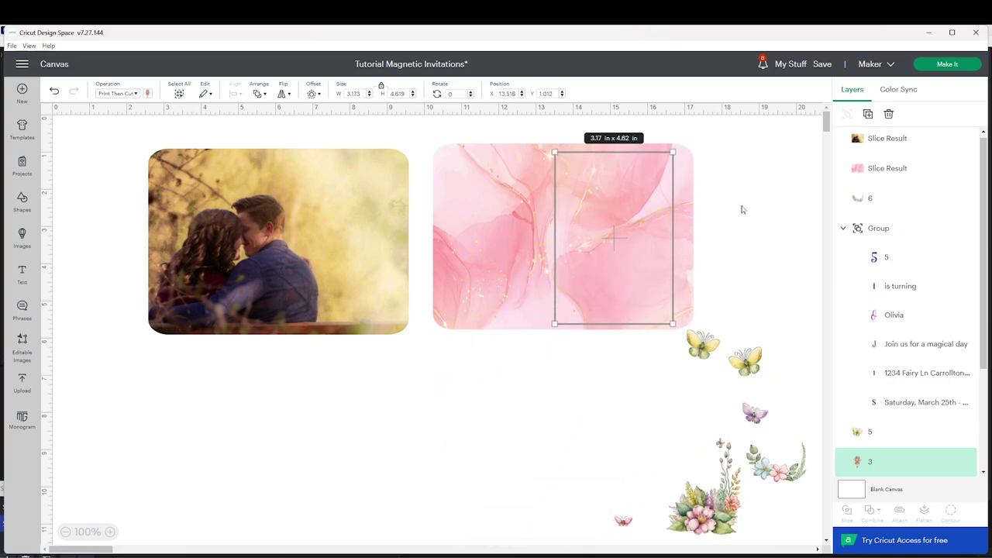
- Send the pink marble card to the back so the fairy sits in front of it
click(473, 298)
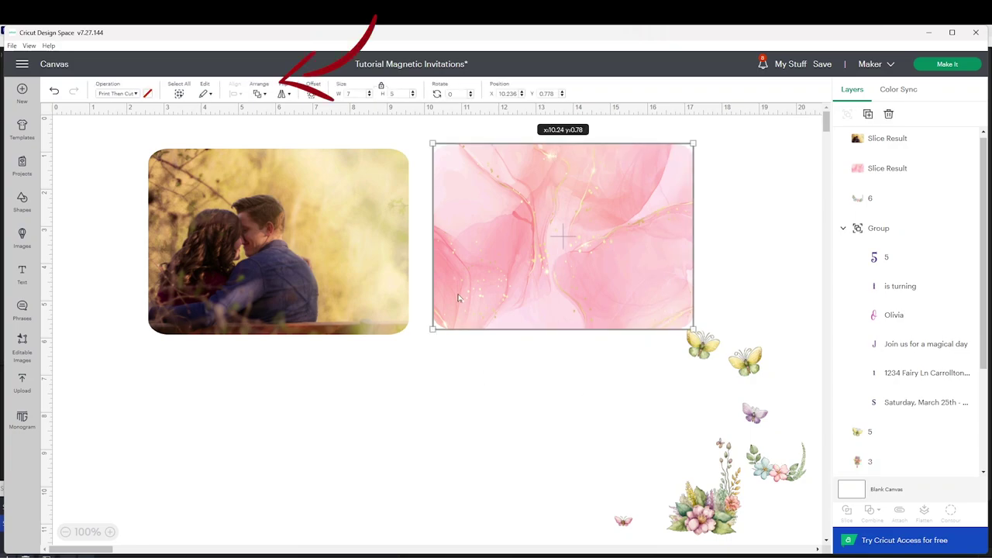
click(261, 96)
click(294, 171)
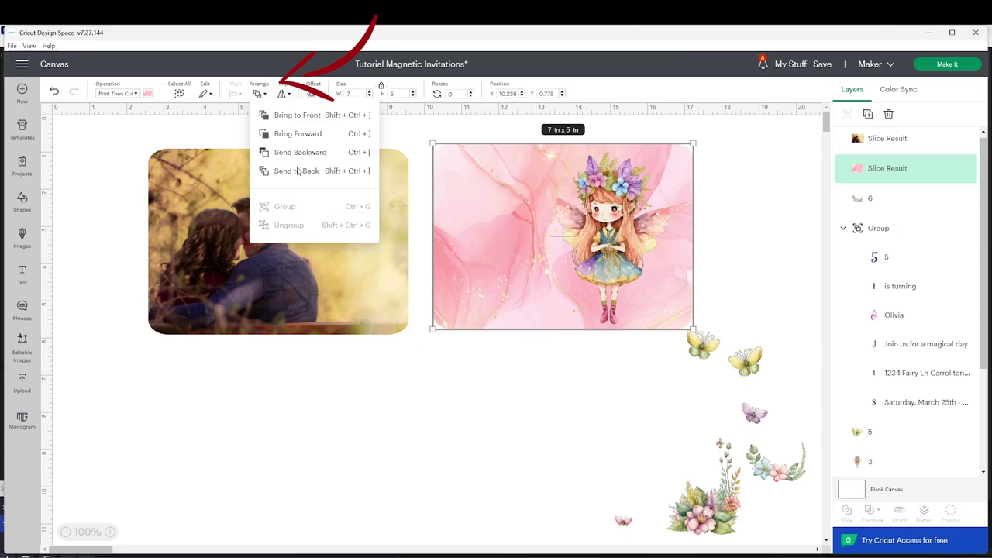
click(511, 382)
- Shrink the fairy slightly, place the flower corner beside her feet on the marble card, and adjust their fit
click(642, 241)
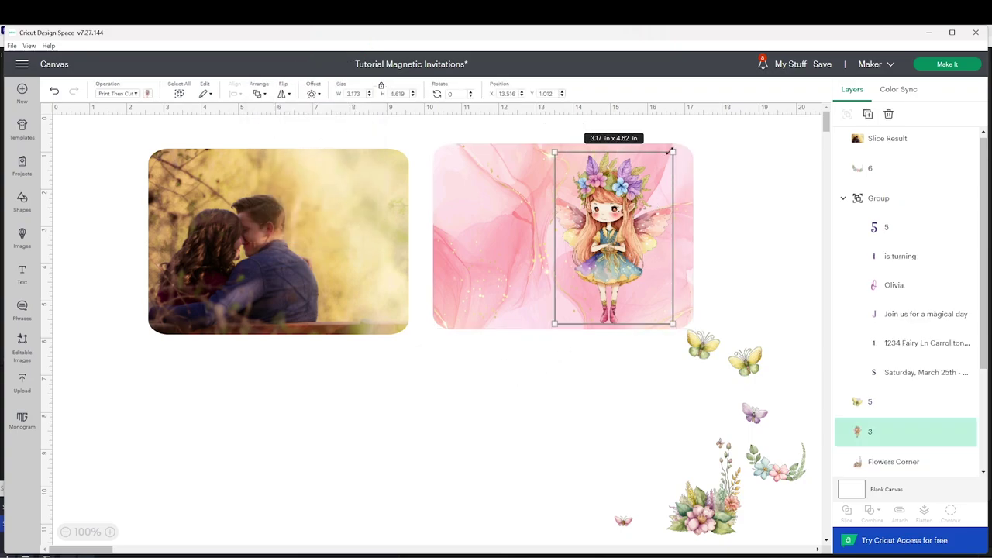
drag(671, 153, 658, 175)
drag(619, 248, 630, 230)
drag(688, 451, 632, 237)
click(621, 186)
drag(665, 163, 663, 170)
click(653, 399)
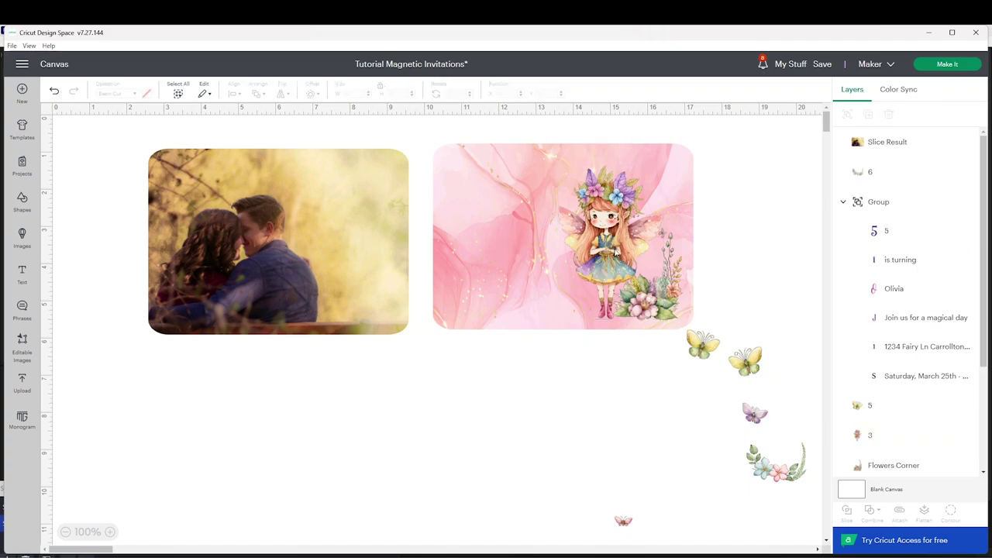
- Place one yellow, one purple and the small pink butterfly around the fairy on the marble card
drag(702, 343, 667, 192)
drag(754, 413, 694, 397)
drag(744, 360, 707, 454)
drag(690, 401, 659, 172)
click(686, 372)
drag(624, 521, 648, 261)
click(422, 341)
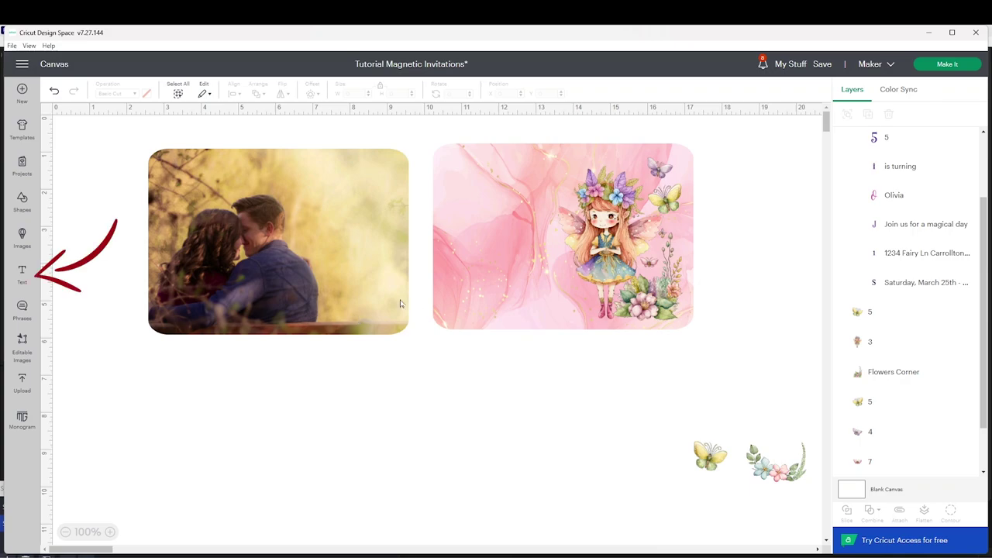
- Add the text "Save the date" and position it over the upper part of the couple photo card
click(23, 275)
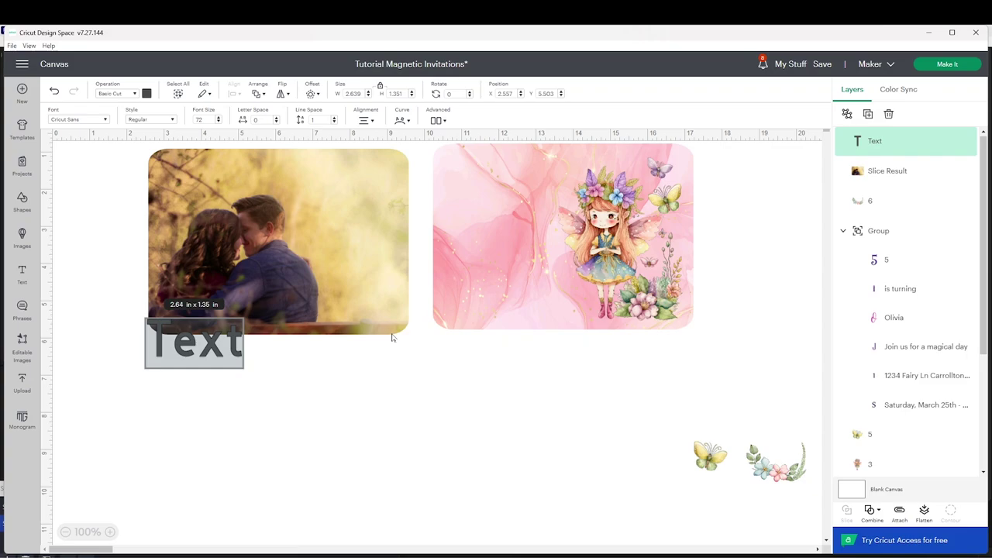
text(Save the date)
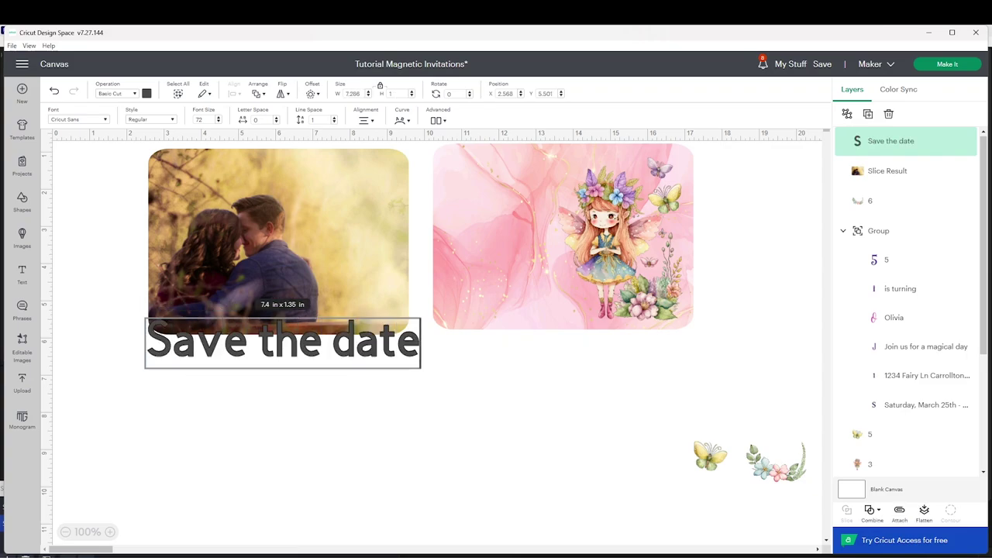
drag(362, 353, 374, 192)
- Set the "Save the date" text to the system font lesley
double_click(372, 194)
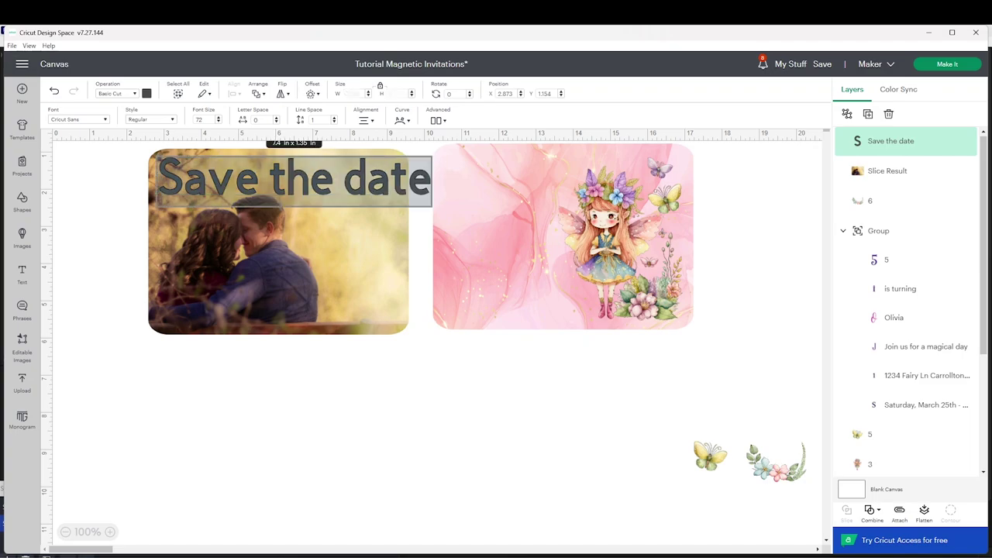
click(104, 120)
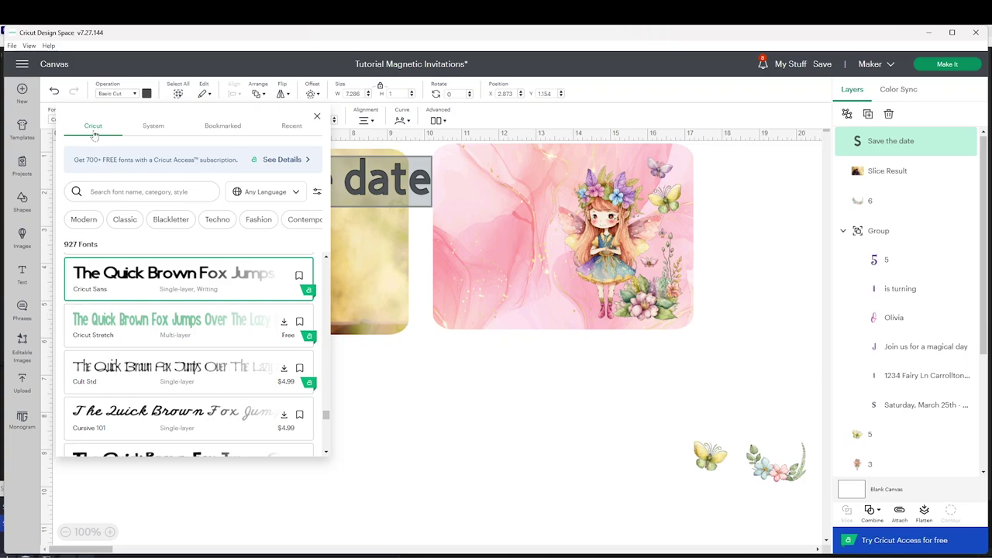
click(159, 130)
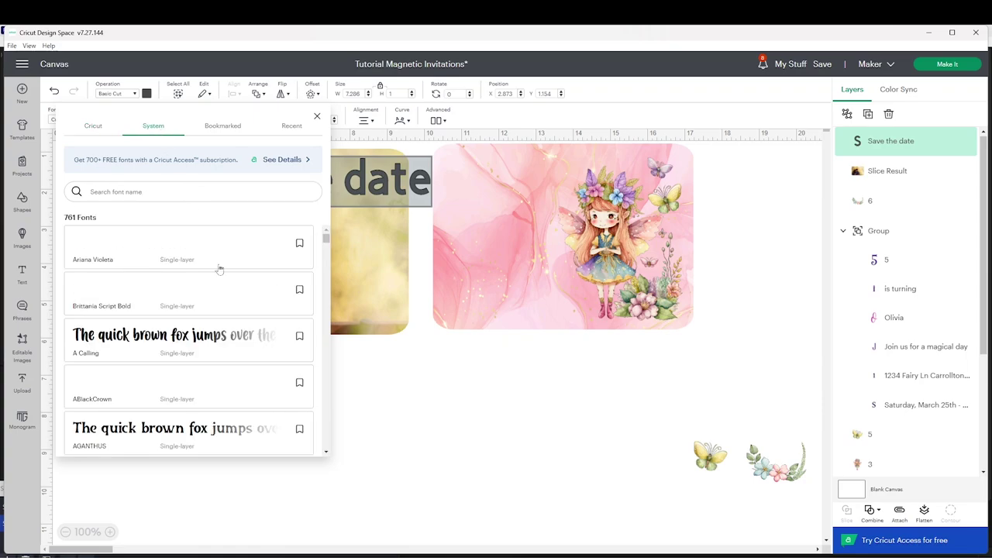
scroll(219, 268, down, 4)
scroll(220, 268, down, 2)
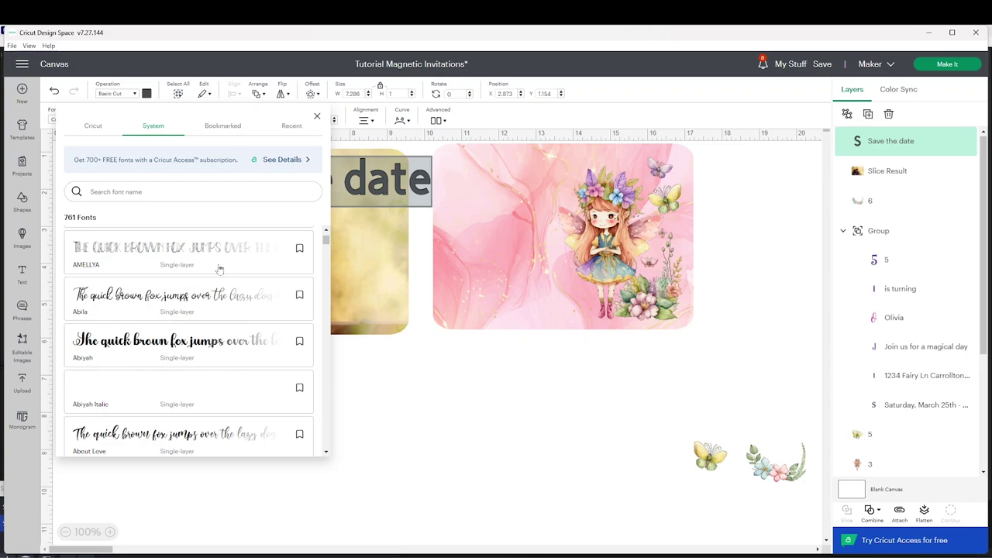
scroll(220, 268, down, 2)
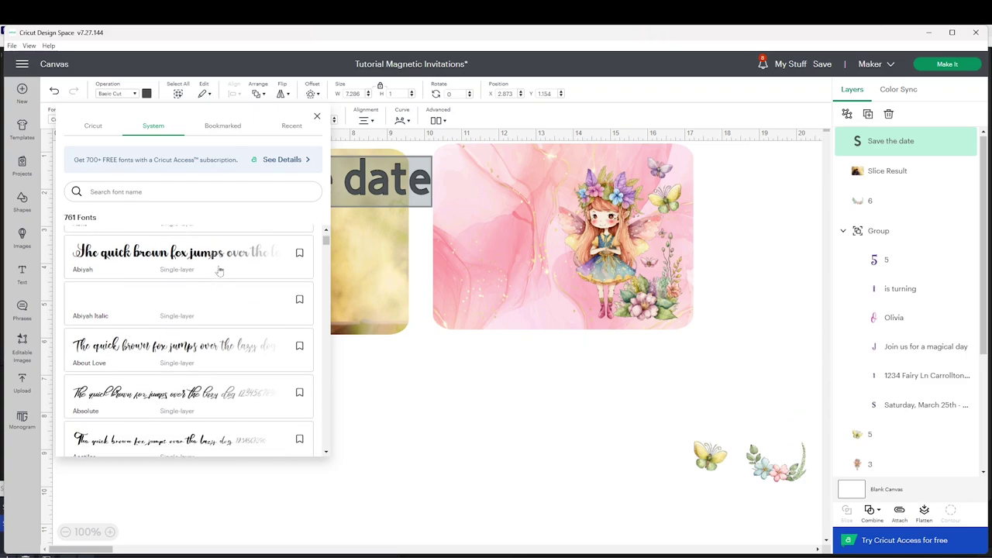
scroll(219, 268, down, 2)
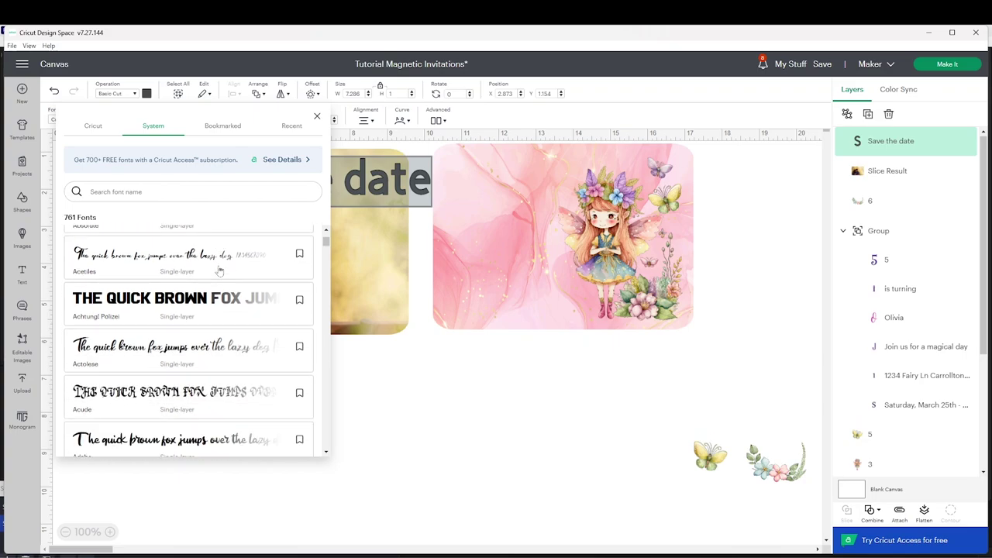
scroll(219, 268, up, 5)
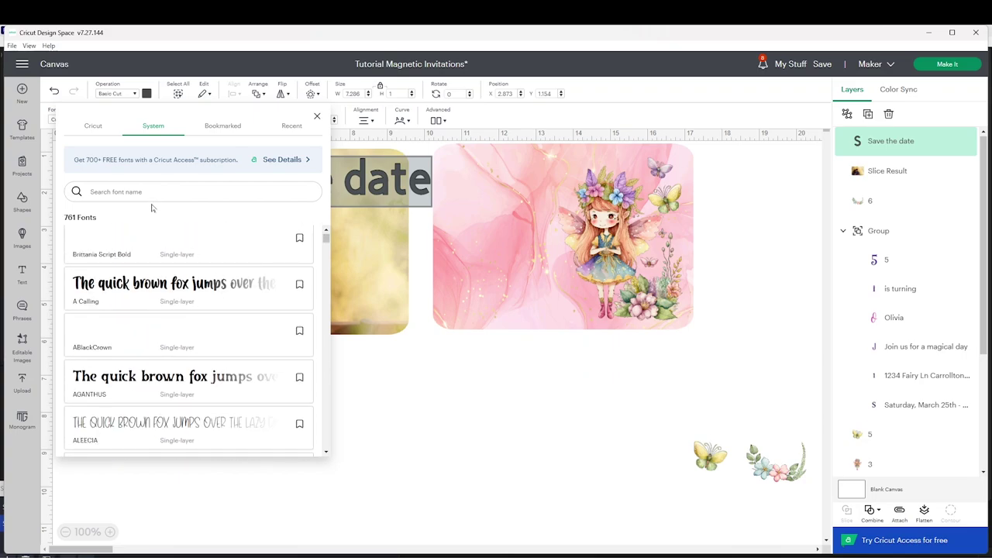
click(293, 201)
text(lesley)
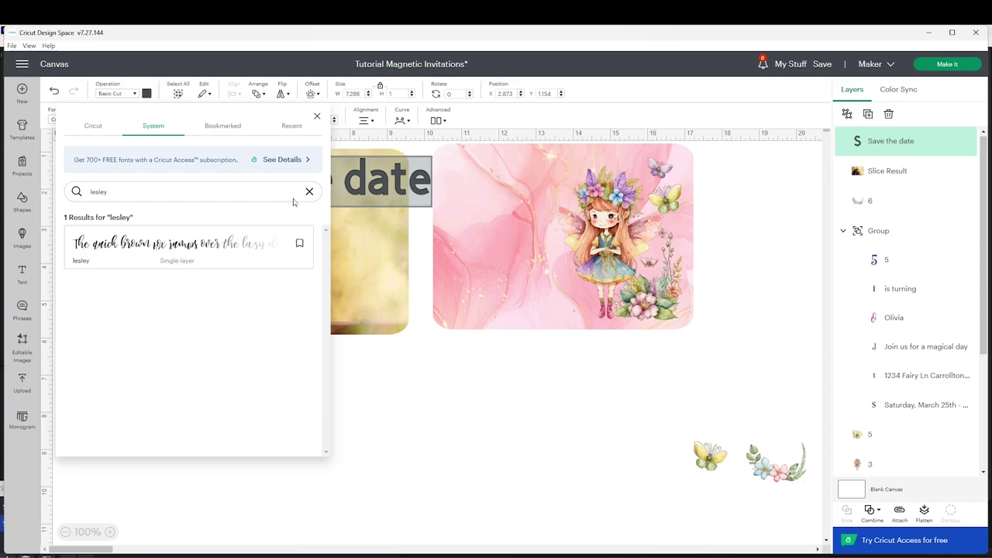
click(227, 246)
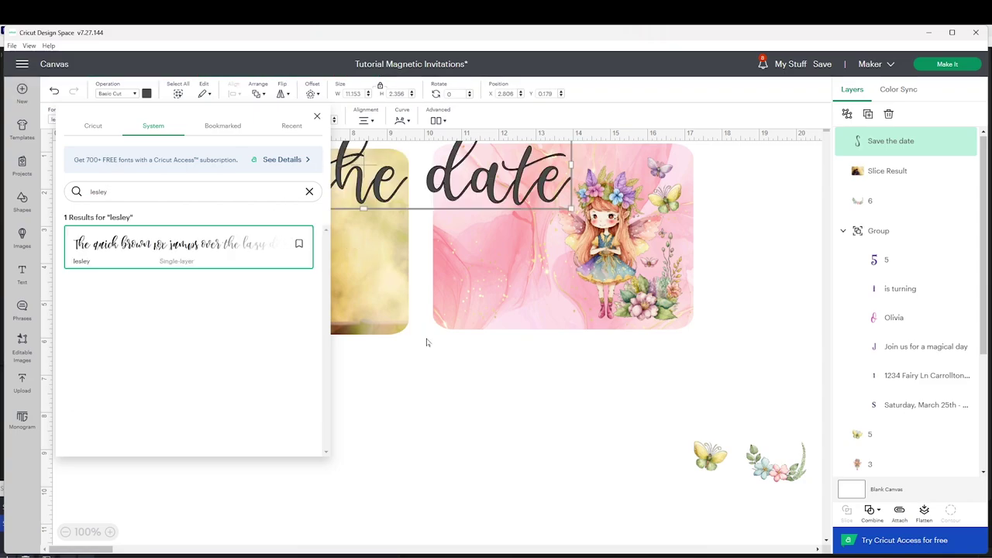
click(429, 396)
- Shrink the "Save the date" text to fit across the upper part of the couple photo card
click(520, 188)
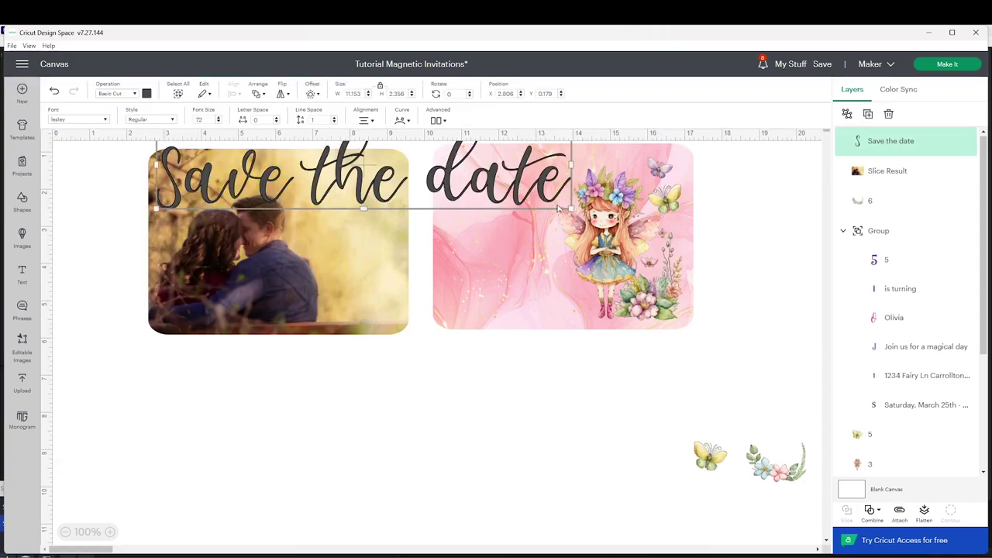
drag(570, 207, 362, 198)
click(360, 400)
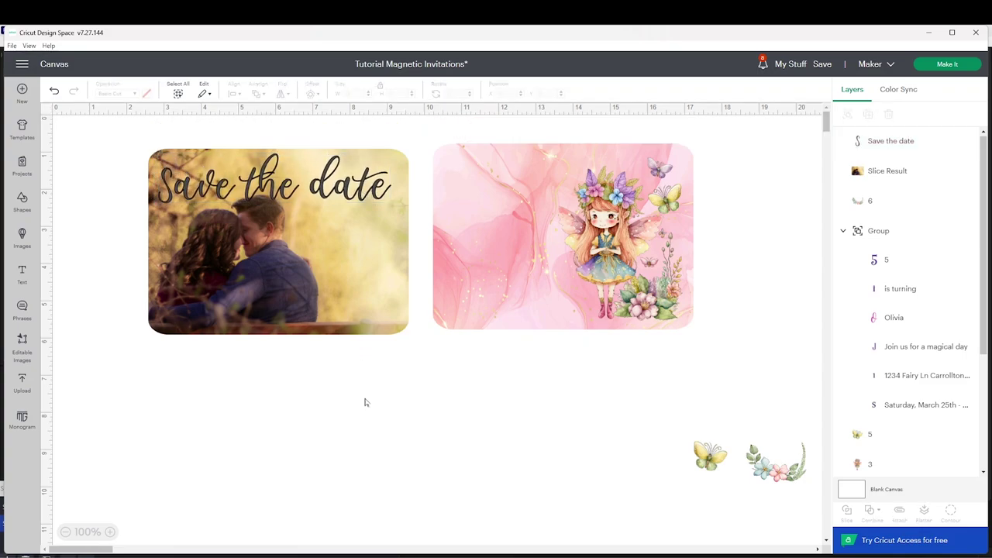
- Add the text "FOR THE WEDDING OF" and place it beneath the "Save the date" heading beside the couple
text(tFOR THE WEDDING OF)
drag(449, 385, 349, 219)
key(Escape)
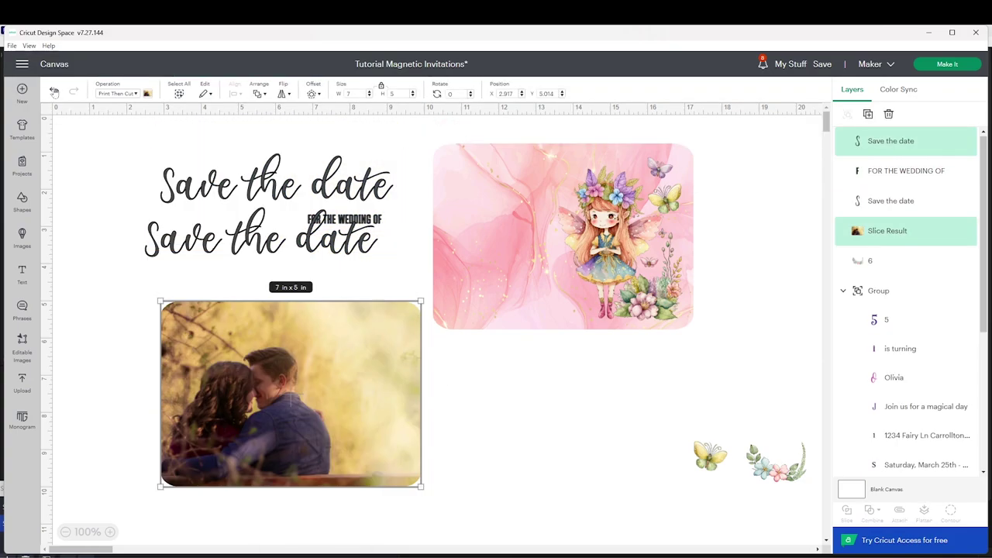
- Add a text with the couple's names and move it beneath the "FOR THE WEDDING OF" line
text(t)
text(angelina & Daniel)
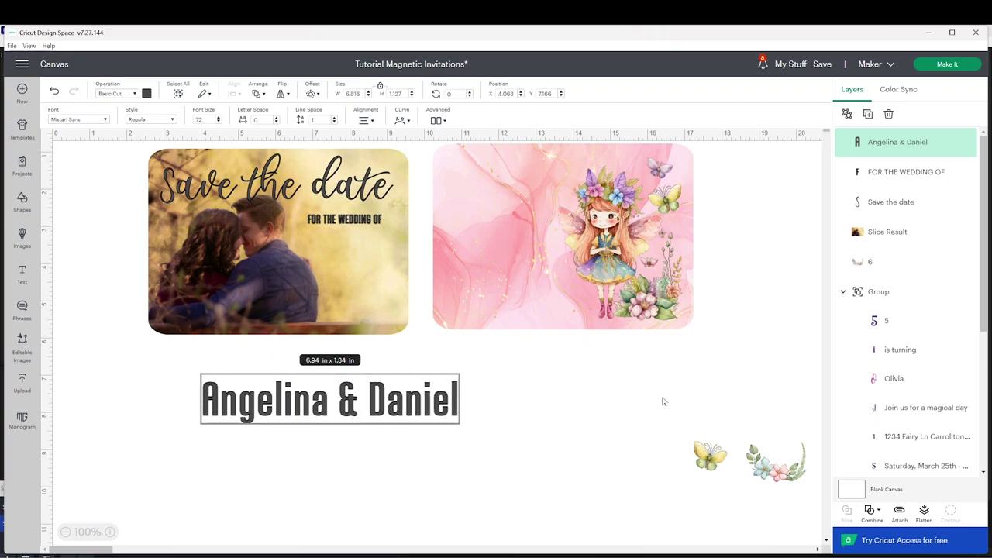
drag(328, 399, 338, 254)
- Set the couple's names text to the lesley font
click(78, 119)
triple_click(96, 192)
text(les)
click(184, 343)
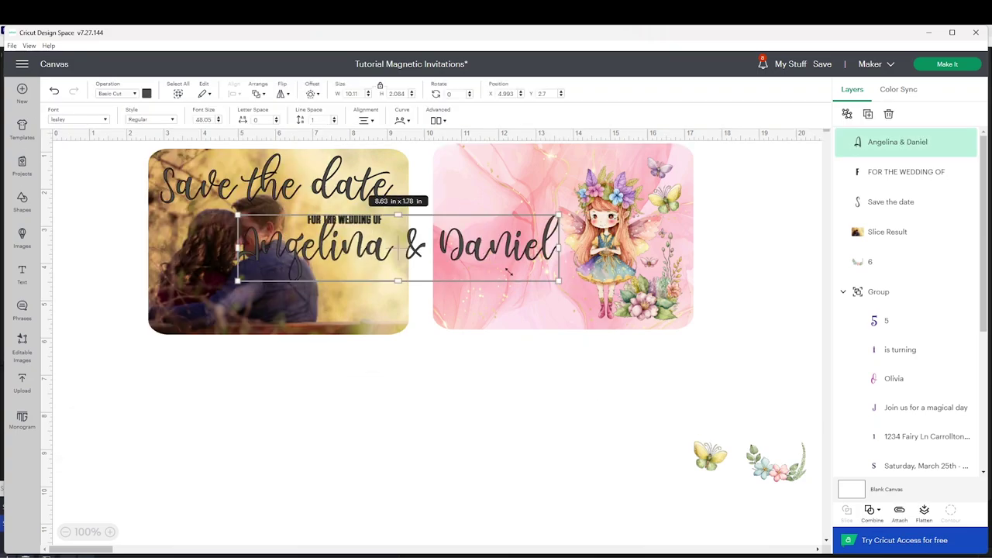
- Shrink the couple's names to about 3.08 x 0.64 in and position them under the wedding line on the photo card
drag(553, 284, 403, 252)
drag(341, 240, 346, 241)
click(422, 394)
key(ctrl+z)
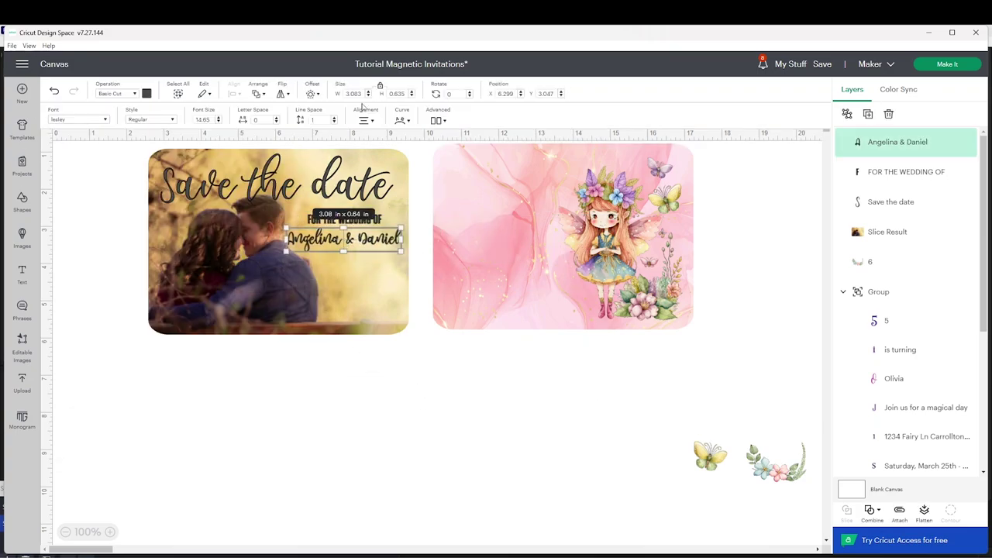
click(422, 394)
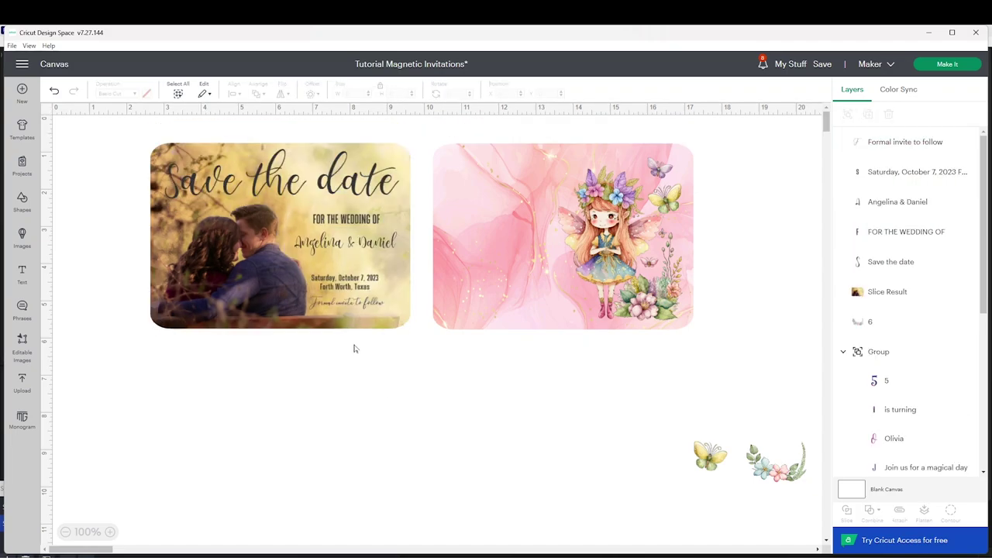
- Change the "Save the date" heading on the photo card to dark navy blue
click(333, 190)
double_click(323, 187)
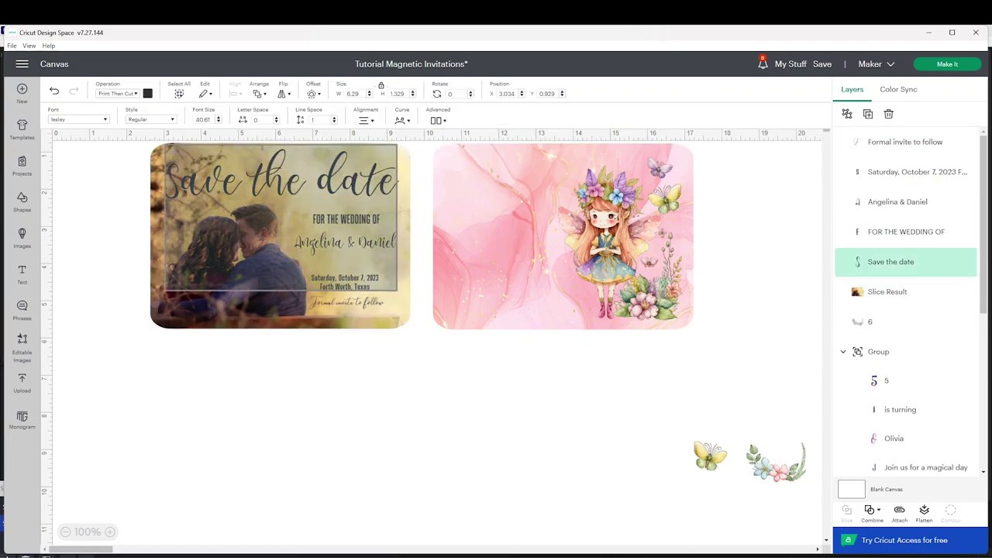
click(404, 361)
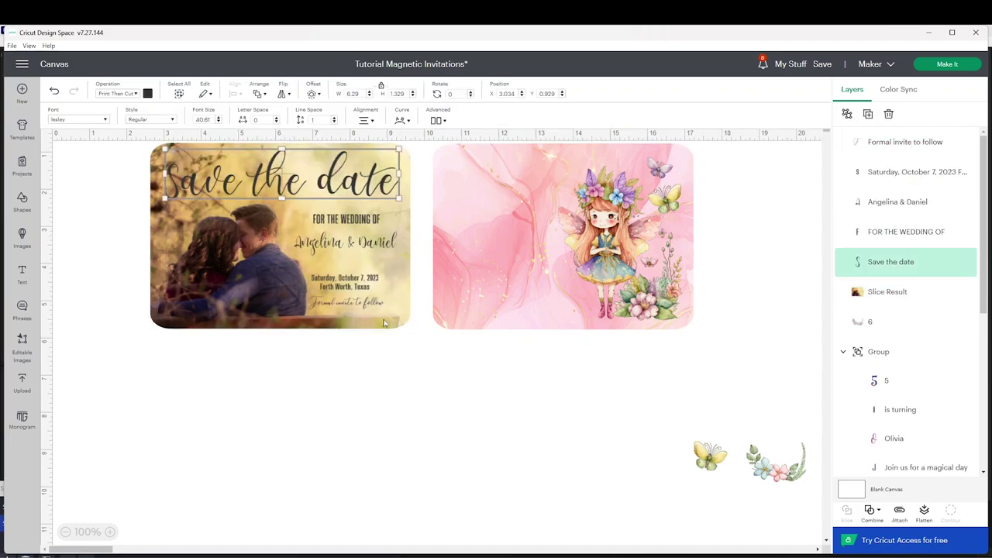
click(147, 93)
click(185, 158)
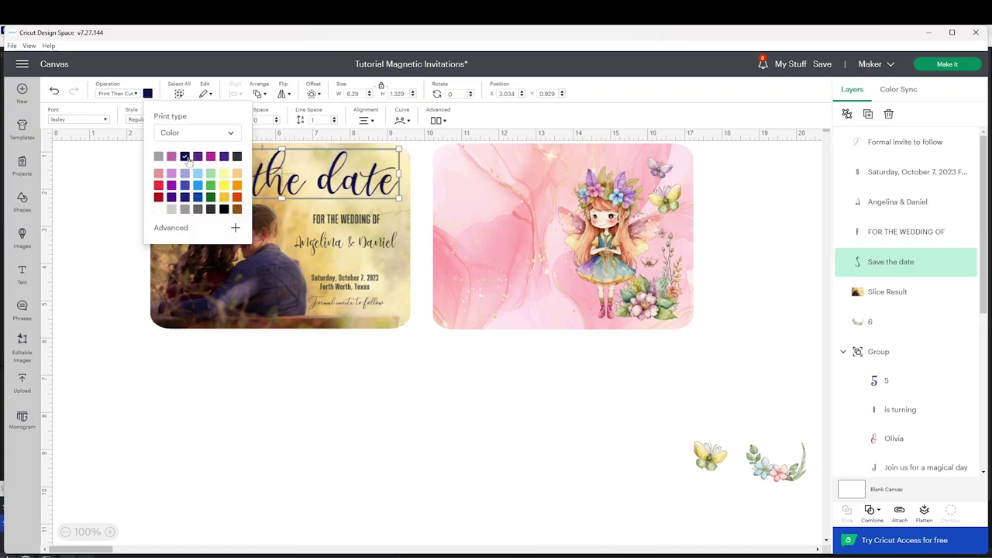
click(335, 369)
- Recolor the "FOR THE WEDDING OF" line and the couple's names on the photo card dark navy blue
click(358, 223)
click(147, 94)
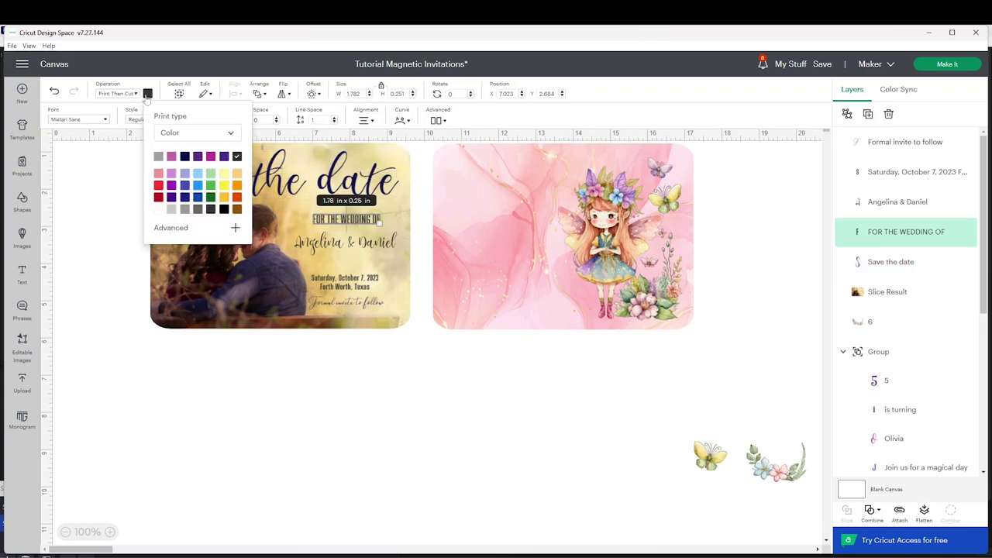
click(185, 158)
click(355, 245)
click(147, 93)
click(186, 157)
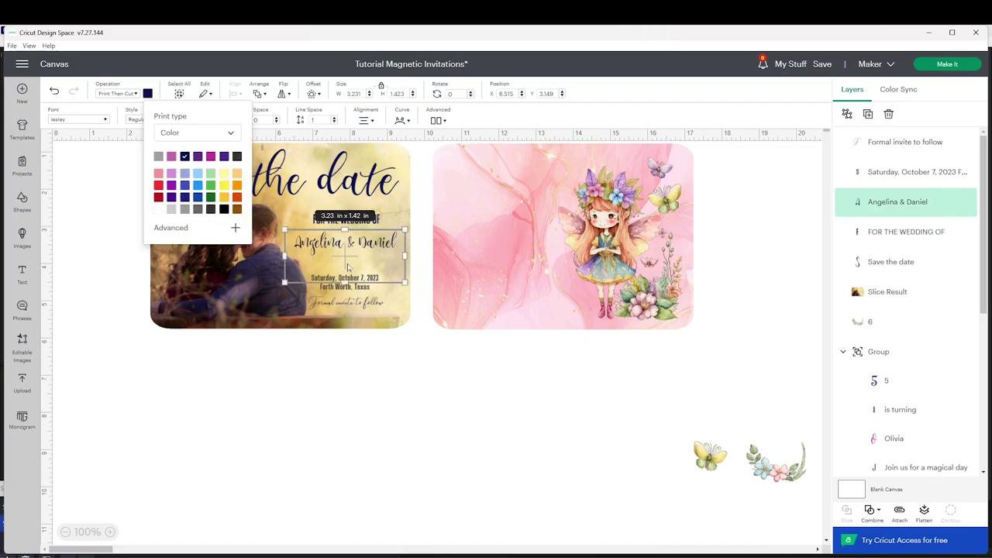
click(380, 338)
- Recolor the wedding date and "Forth Worth, Texas" text dark navy blue
click(345, 279)
click(148, 94)
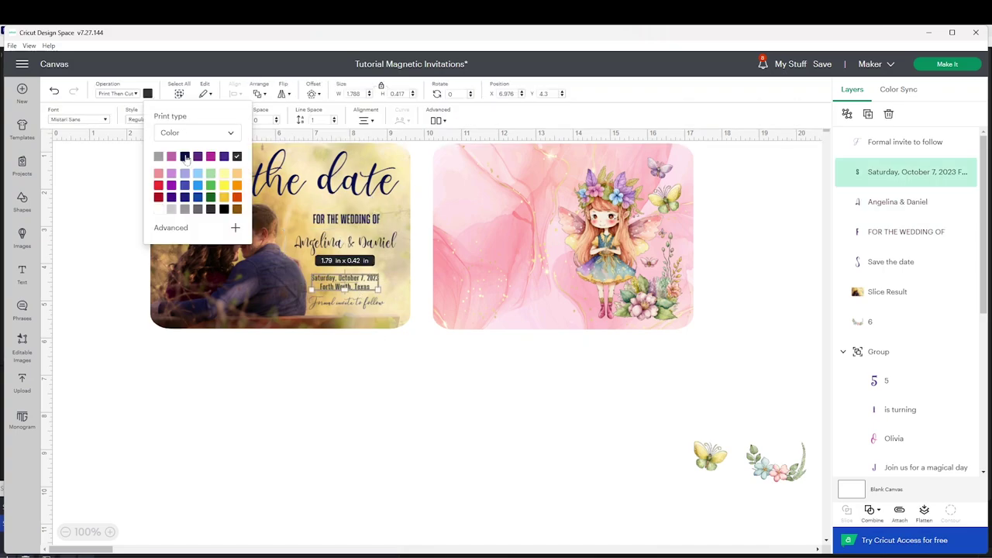
click(186, 157)
click(369, 406)
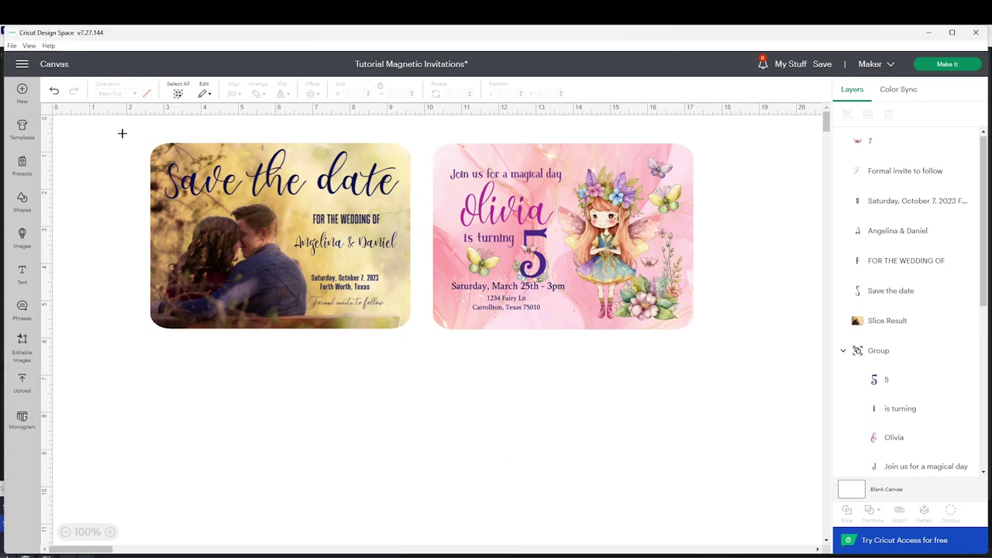
- Flatten the save-the-date card's layers and the fairy birthday invitation's layers into two separate printable images
drag(122, 133, 416, 363)
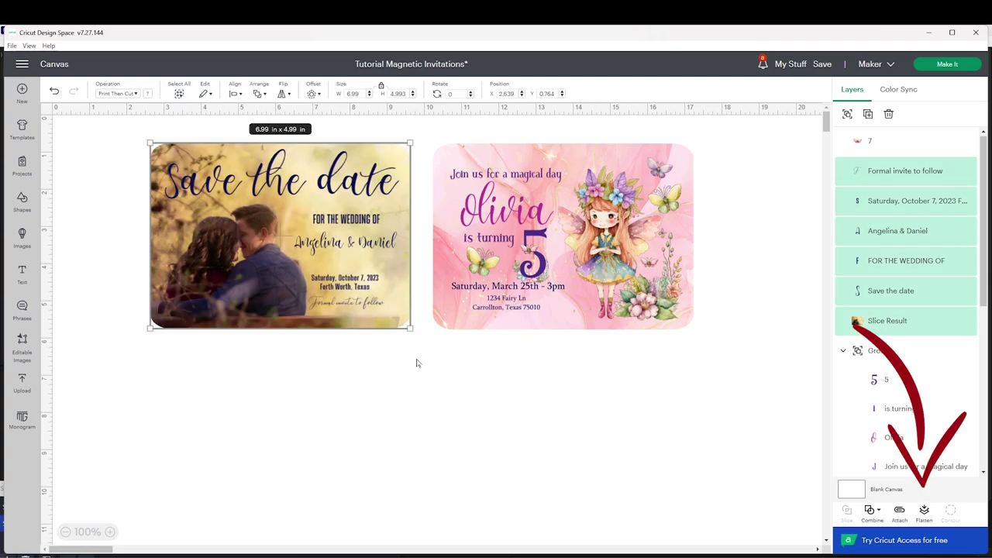
click(924, 512)
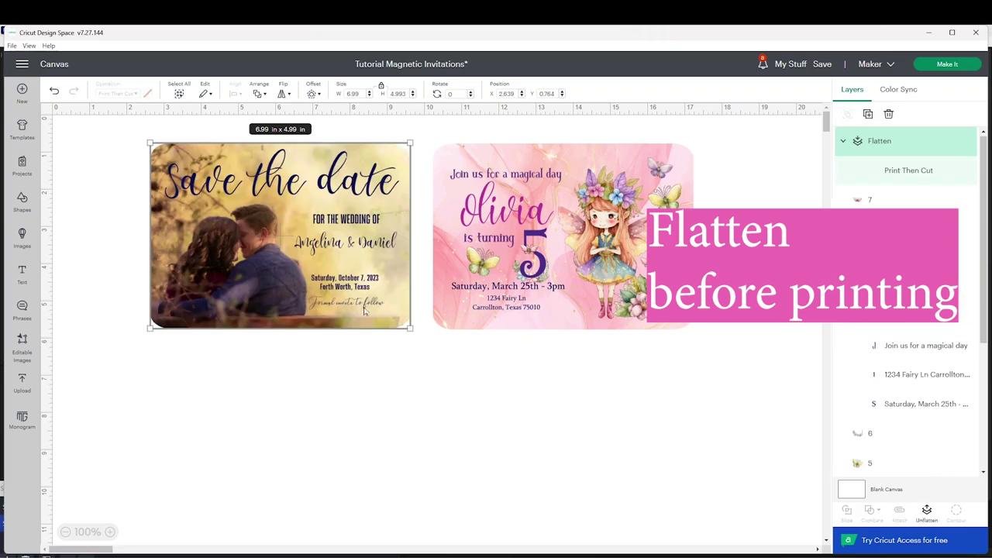
drag(366, 305, 319, 304)
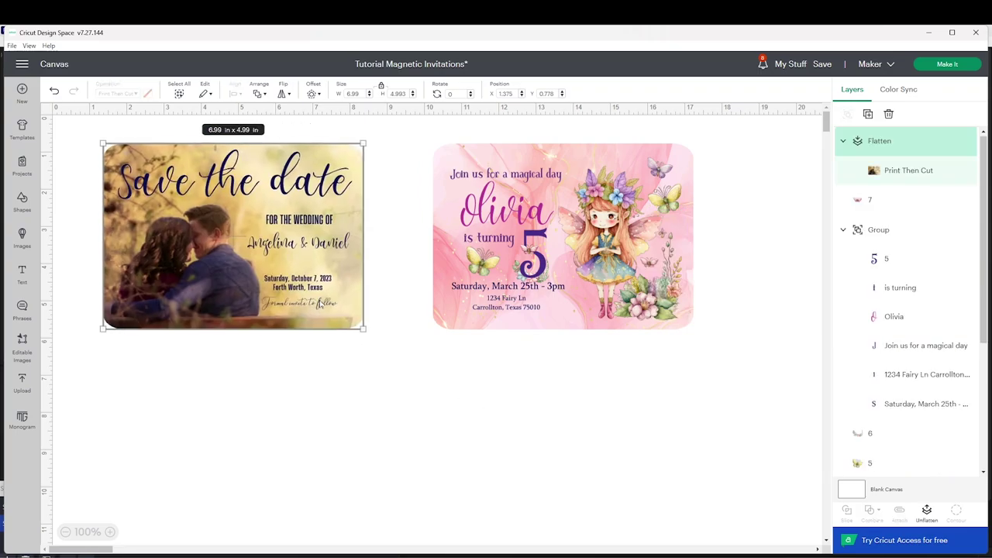
drag(737, 388, 412, 137)
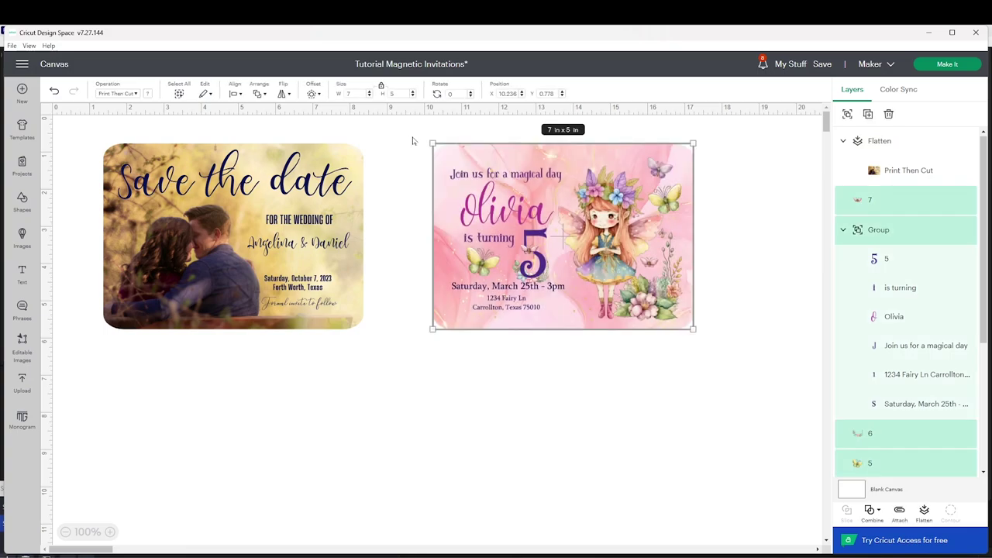
click(924, 514)
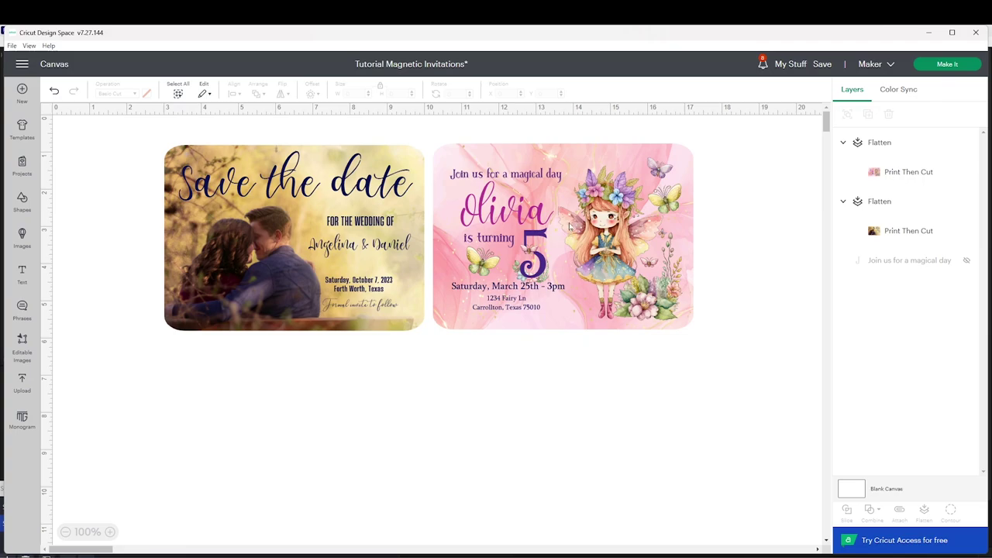
- Place the fairy birthday invitation directly beneath the save-the-date card and center the two cards horizontally
mouse_move(570, 226)
mouse_down()
mouse_move(580, 277)
mouse_move(573, 230)
mouse_up()
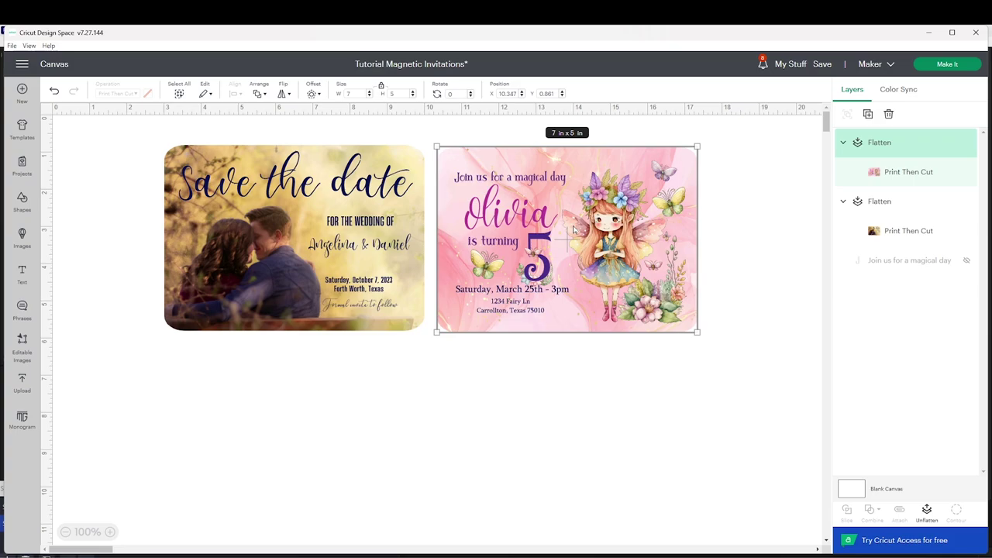
drag(573, 229, 297, 416)
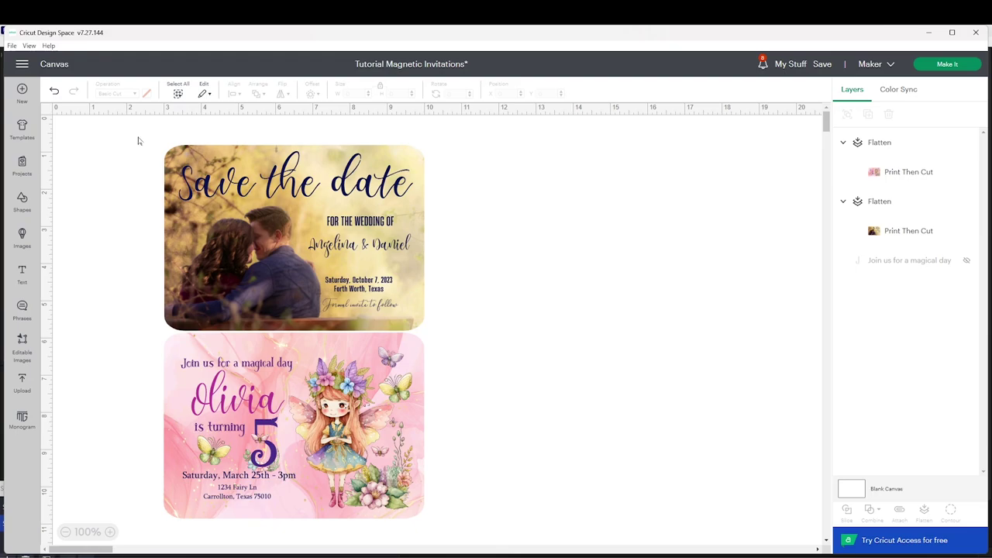
drag(138, 141, 490, 531)
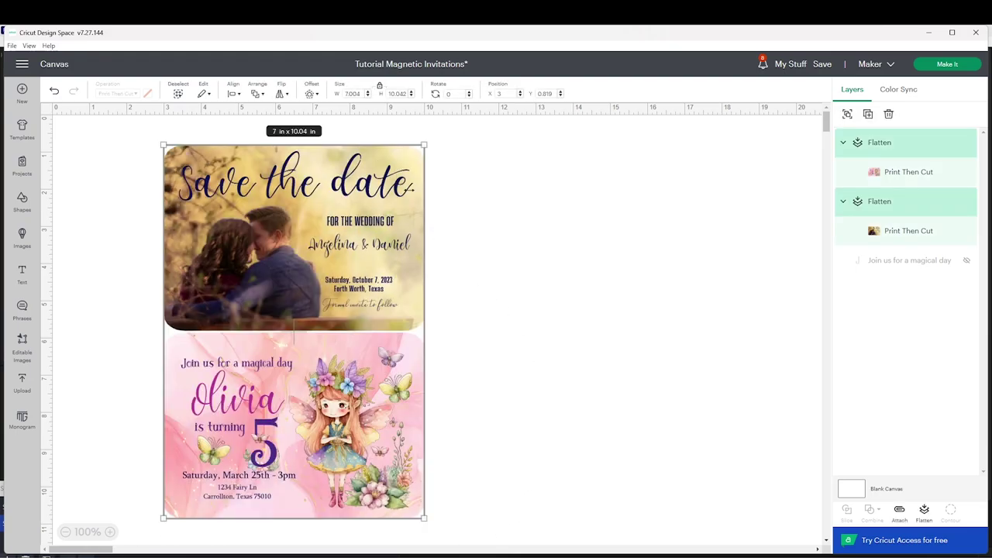
click(233, 94)
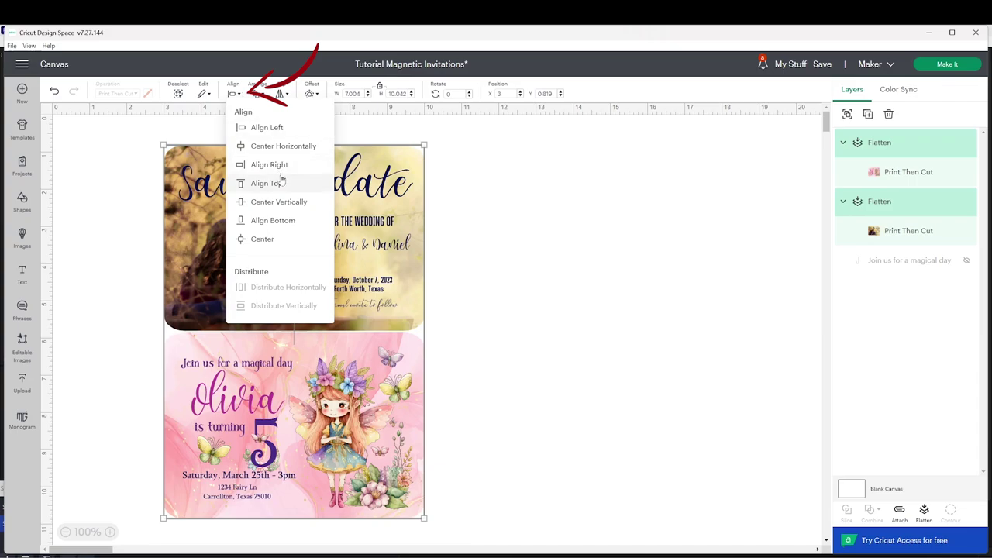
click(283, 146)
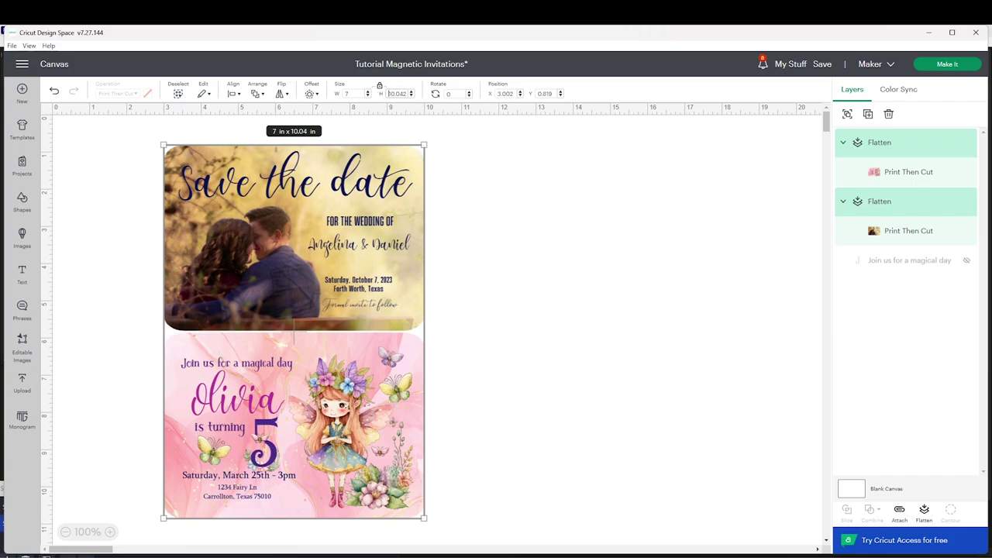
- Resize the two cards together to a height of 9.25 in and attach them to each other
double_click(388, 93)
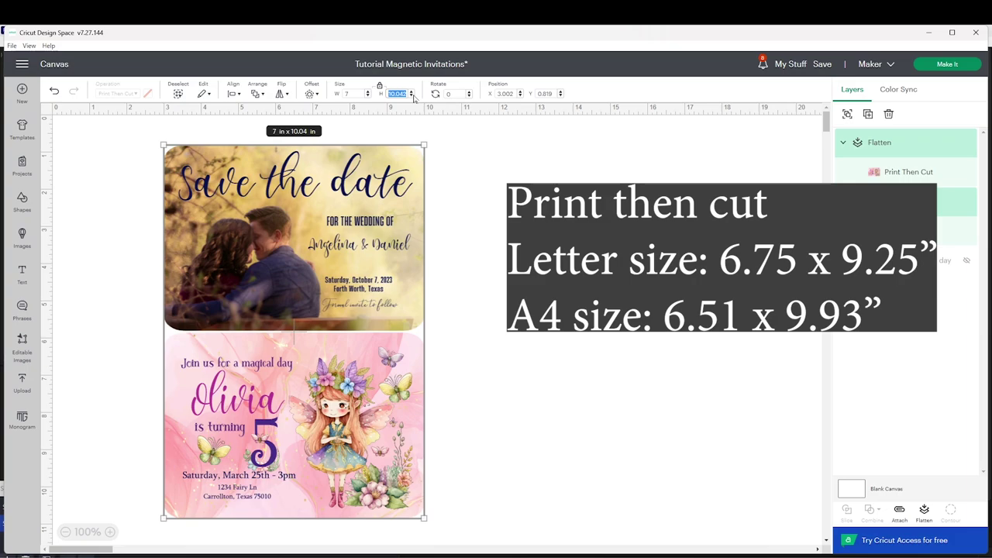
text(9.25)
key(Return)
drag(144, 132, 430, 502)
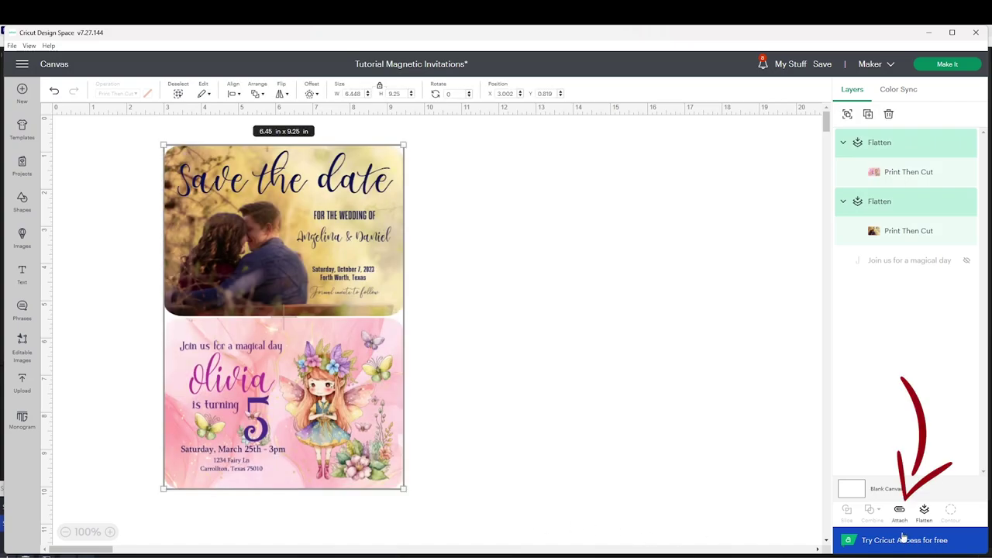
click(901, 520)
drag(394, 394, 464, 392)
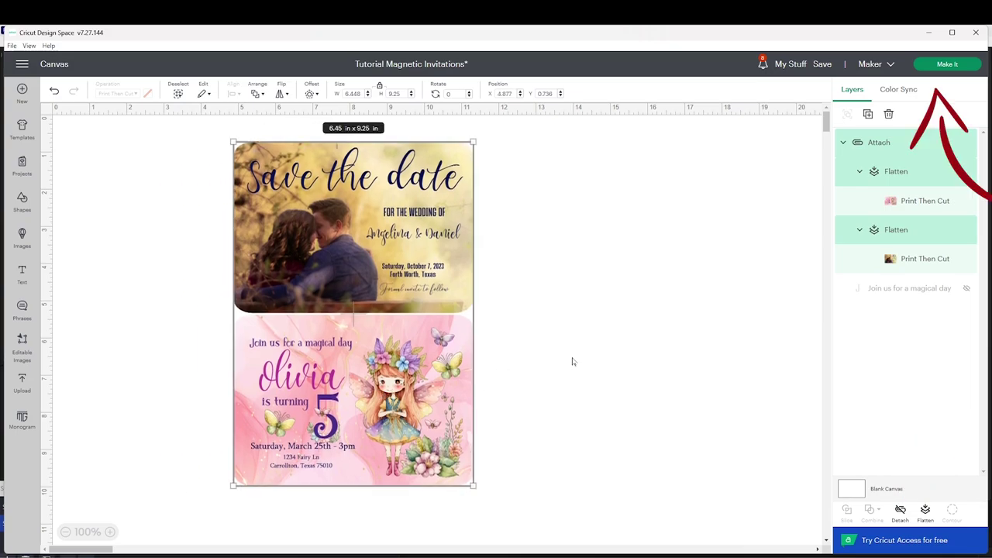
- Prepare the project for making with the material size 8.5 in x 11 in (Letter) and continue to the print stage
click(947, 65)
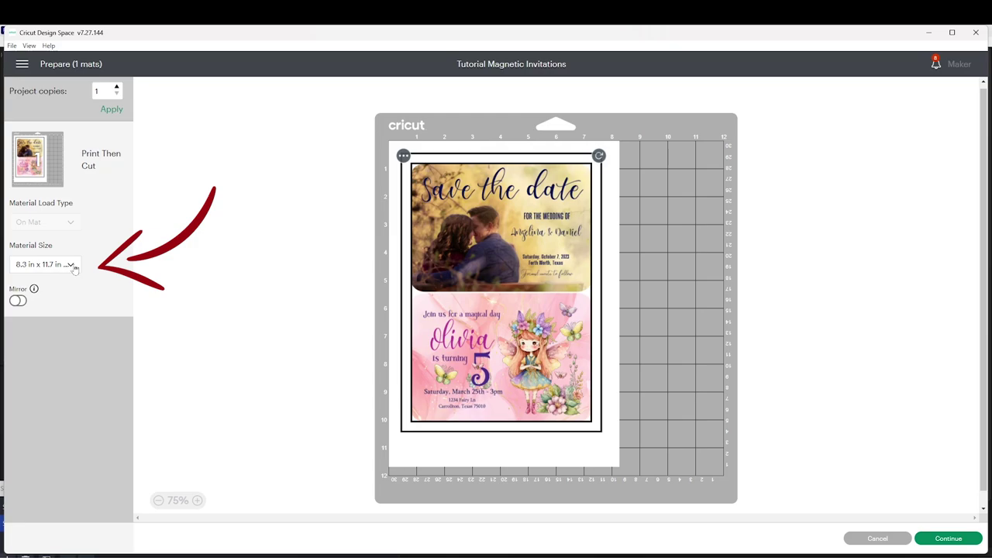
click(71, 265)
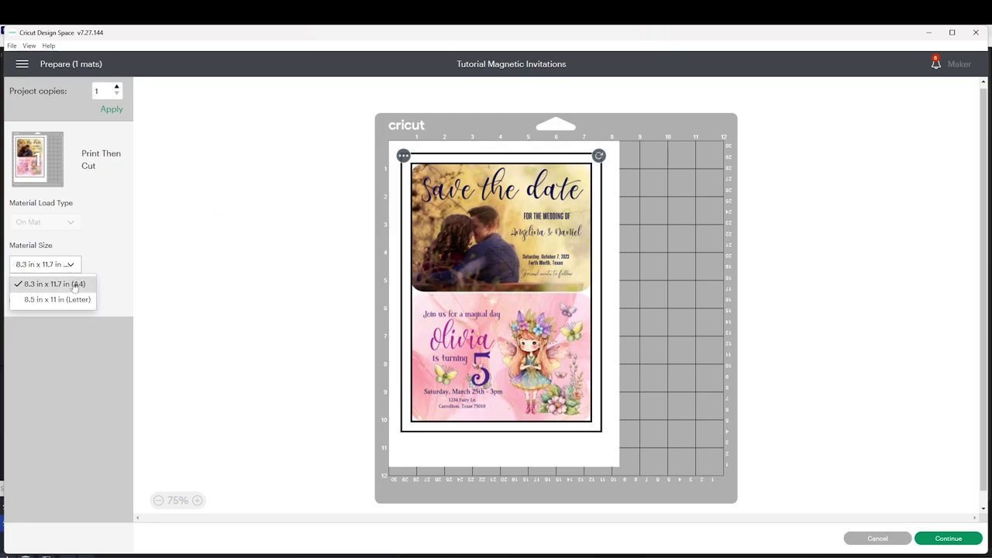
click(57, 299)
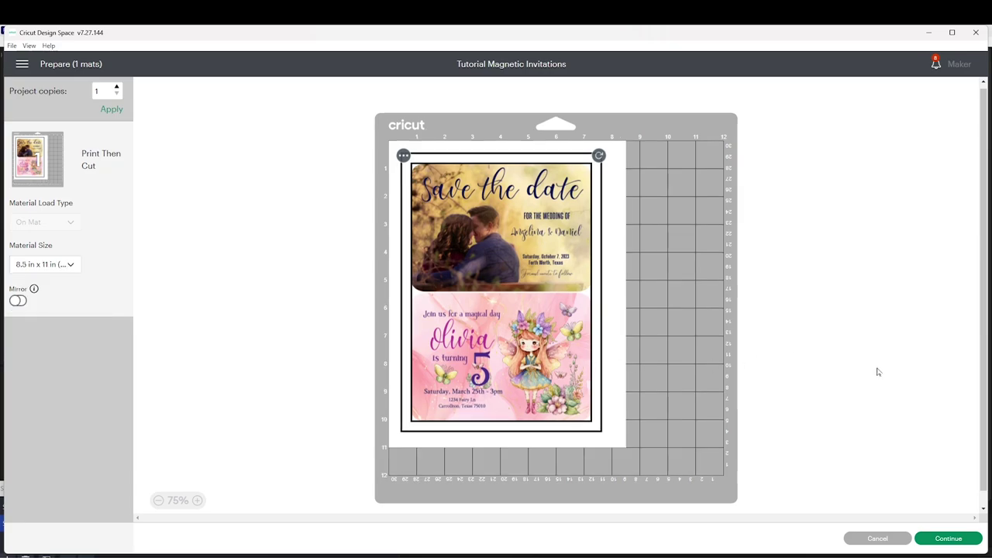
click(952, 538)
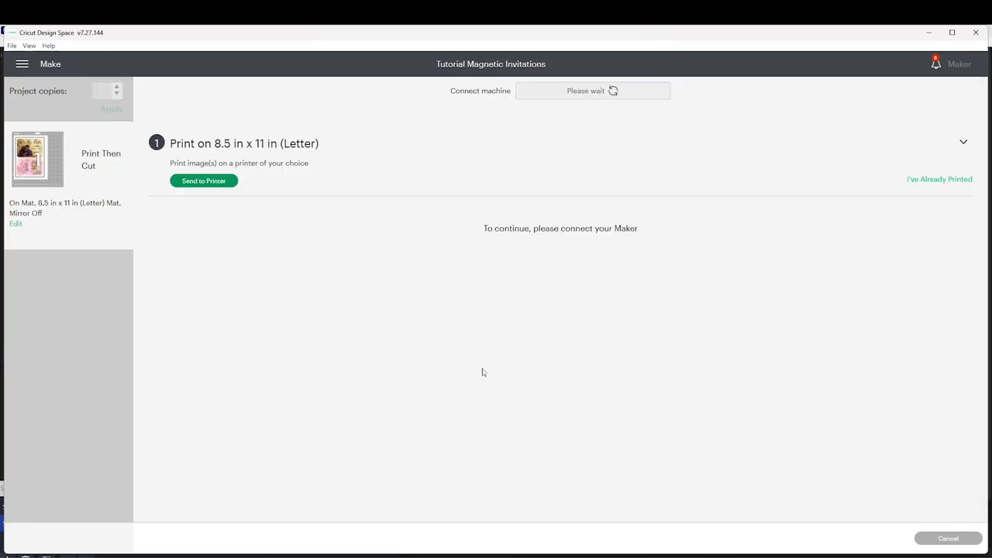
- Send the cards to the Canon G6000 series printer with the system dialog enabled
click(222, 183)
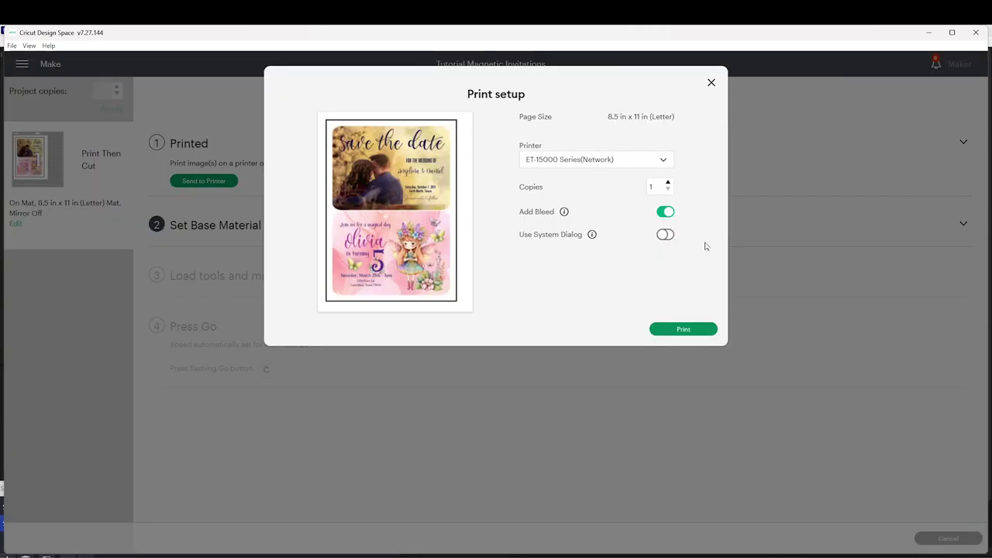
click(663, 161)
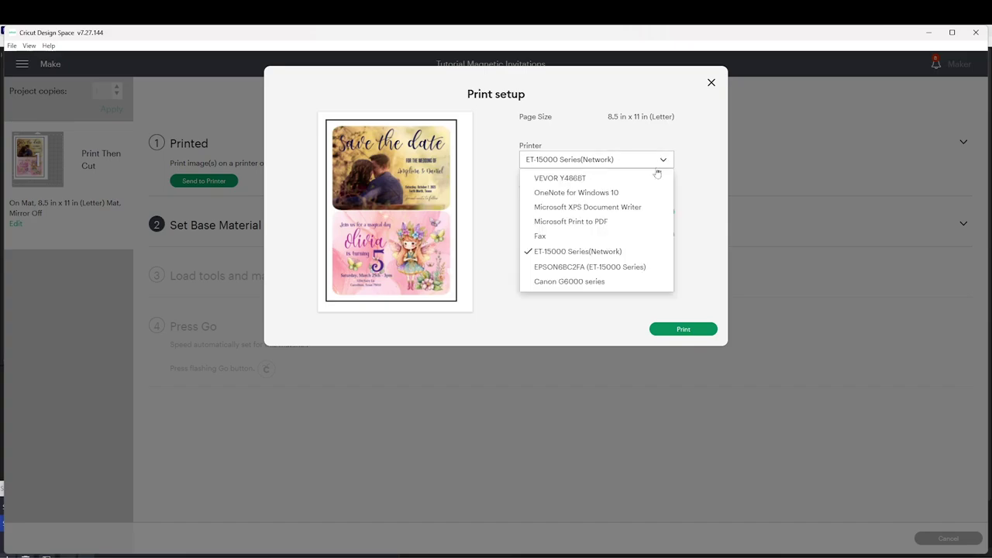
click(605, 284)
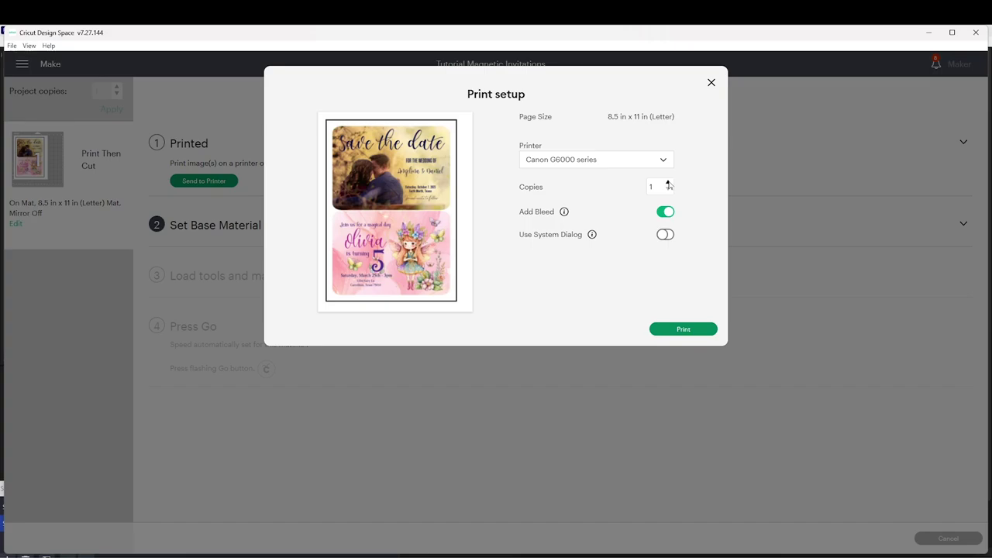
click(665, 235)
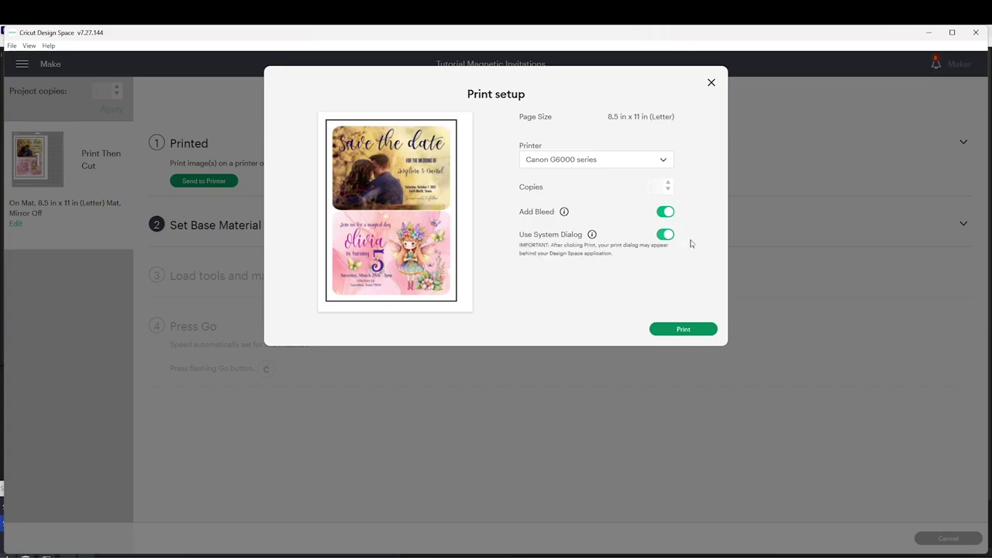
click(684, 329)
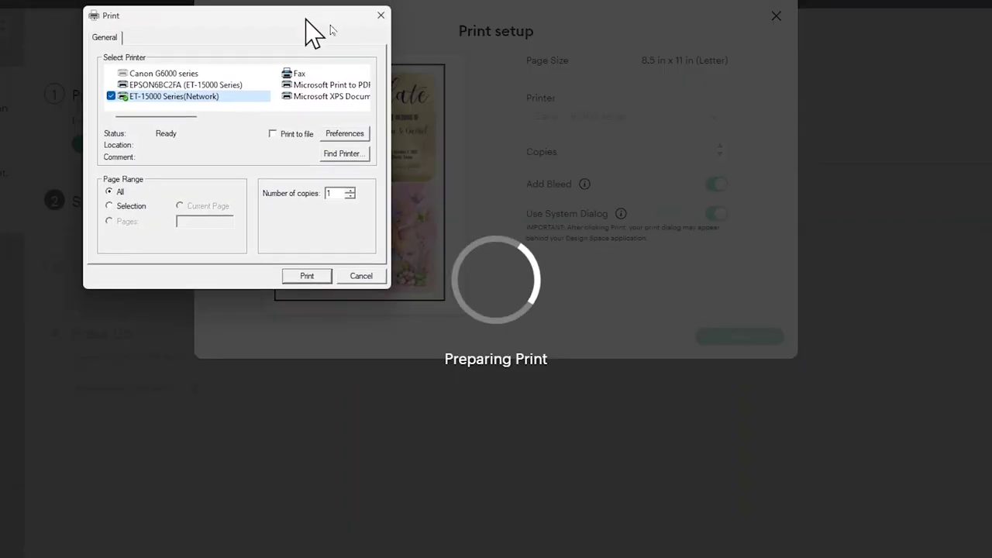
- Choose the Canon G6000 series in the system print dialog and confirm its preferences with media type Photo Paper Plus Glossy II
drag(306, 18, 535, 154)
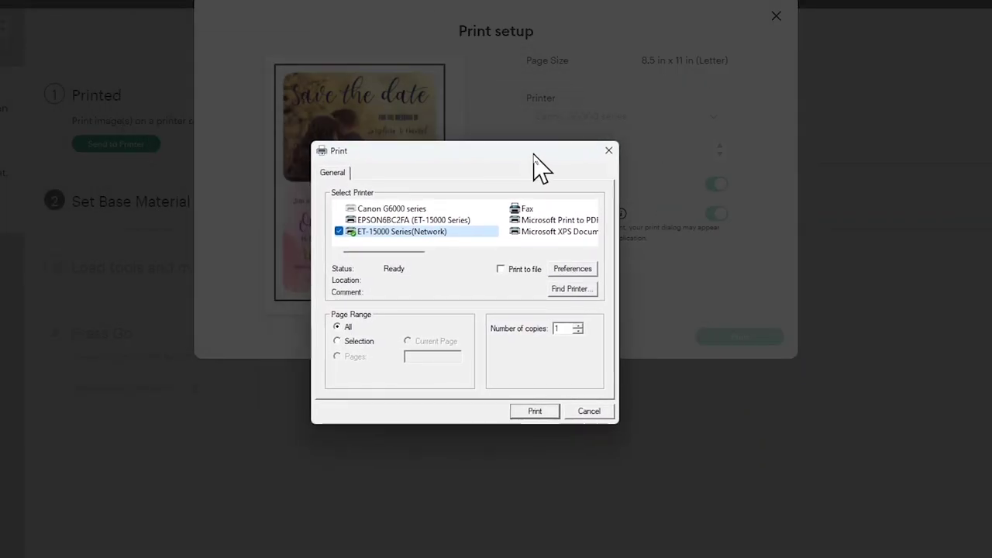
click(431, 209)
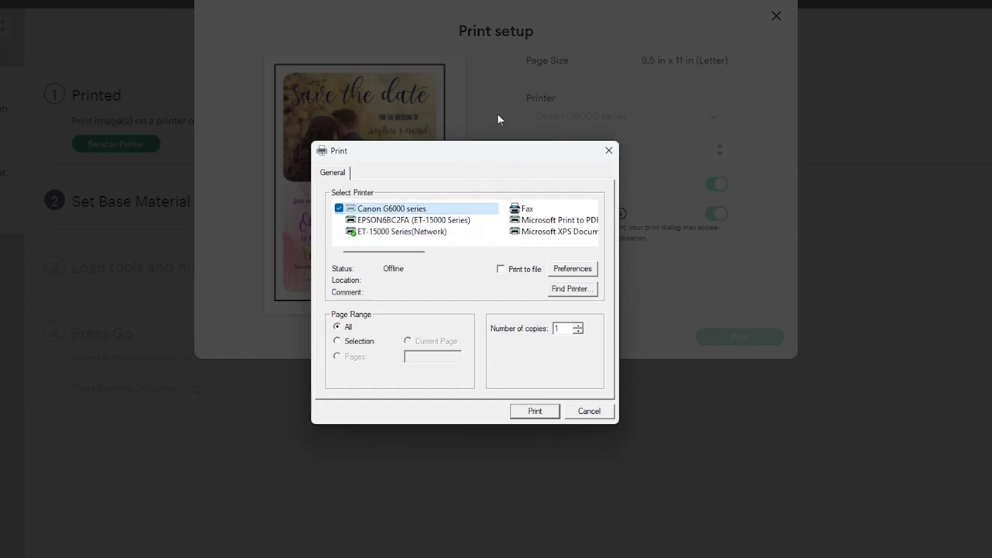
click(574, 269)
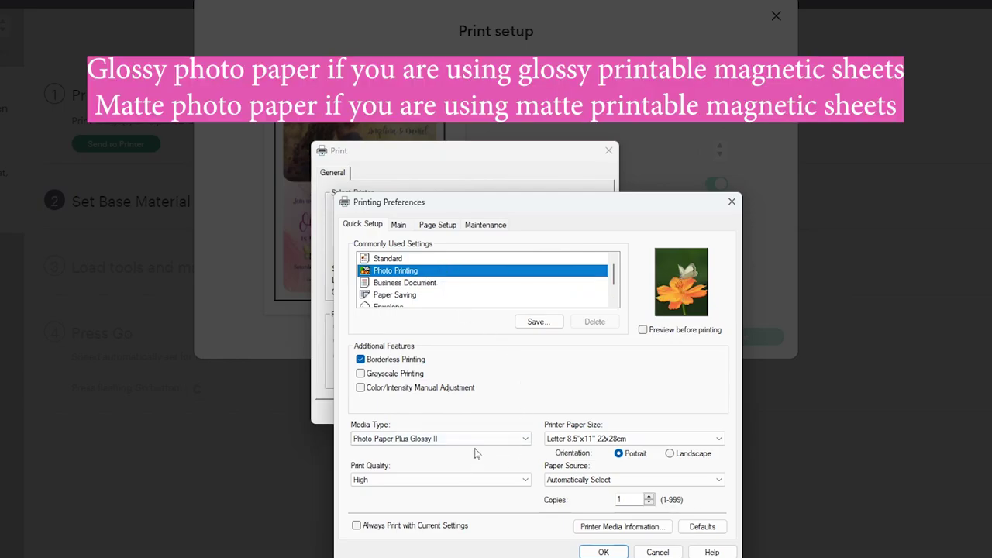
click(478, 438)
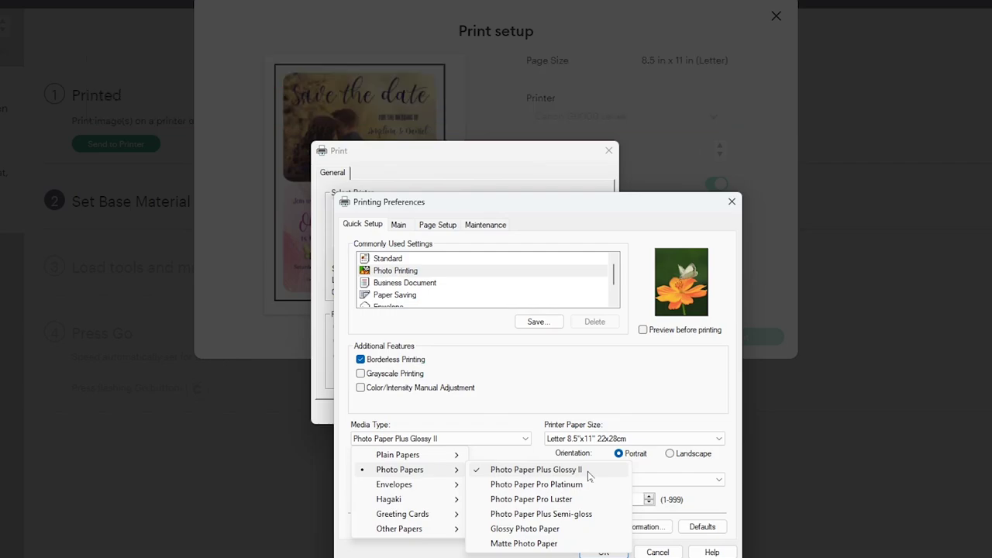
click(589, 475)
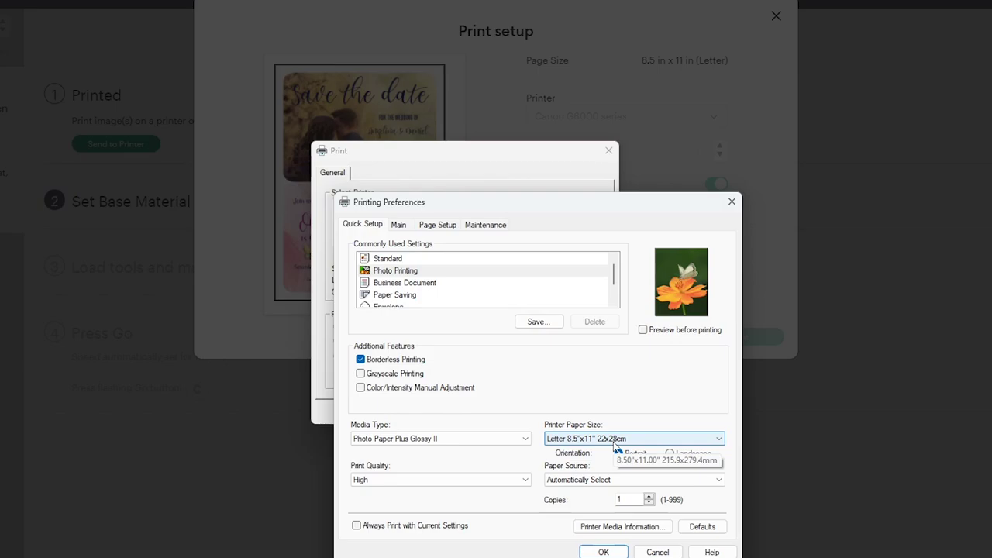
click(602, 552)
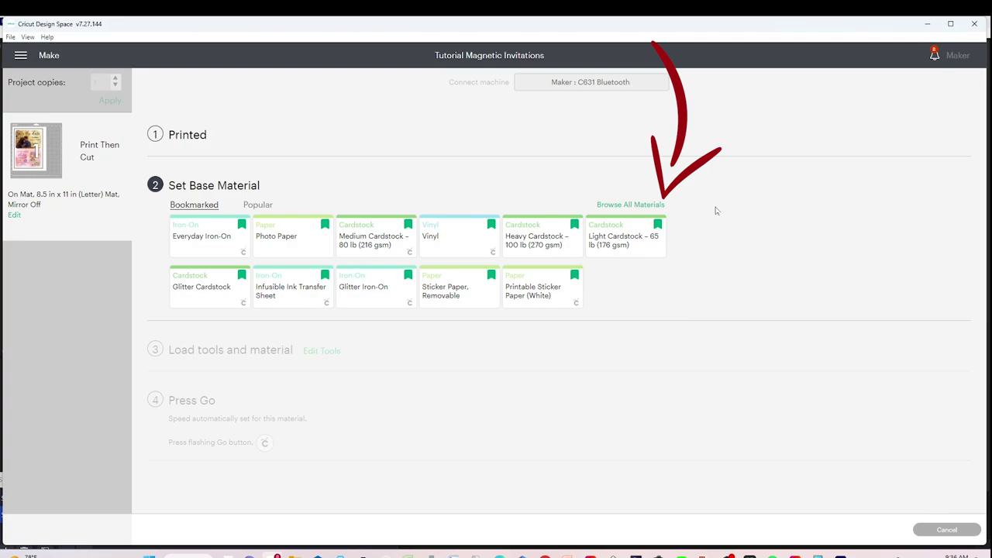
- Find Printable Magnetic Sheet among all materials with the search term "magnet", bookmark it and set it as the base material
click(634, 205)
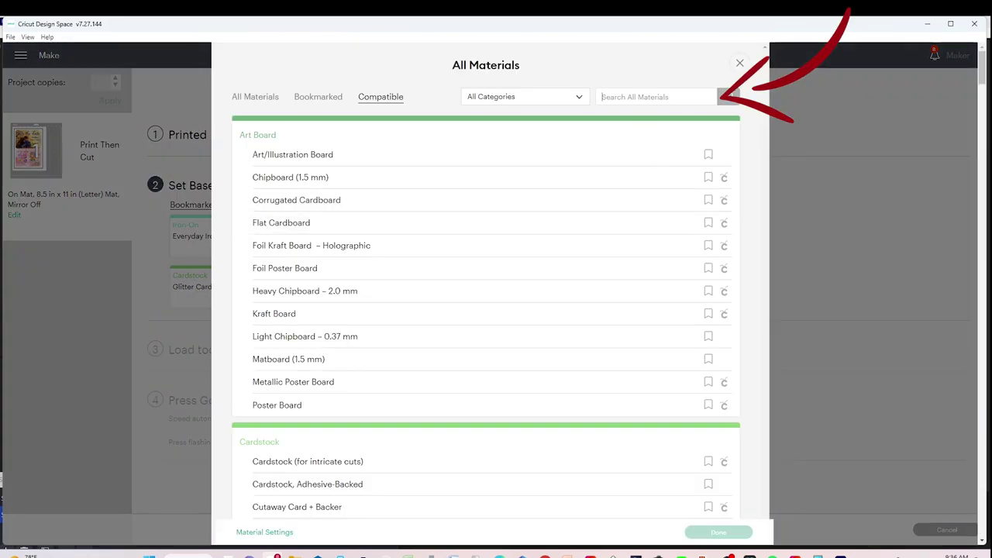
click(644, 96)
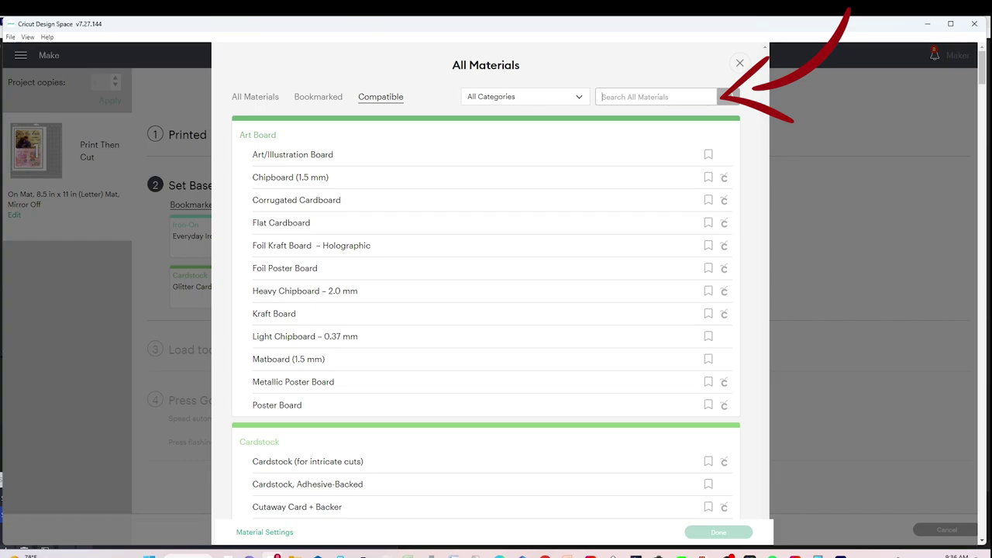
text(magnet)
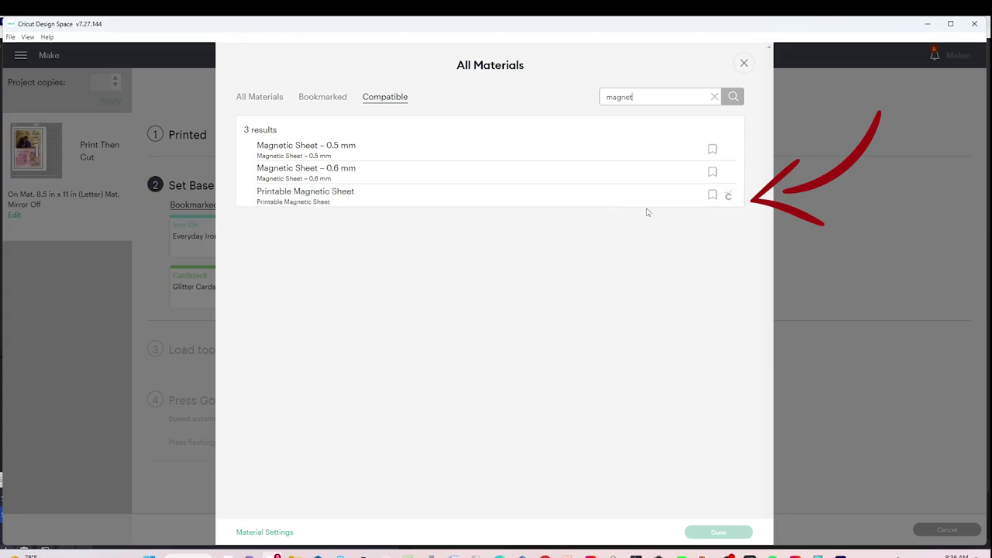
click(713, 198)
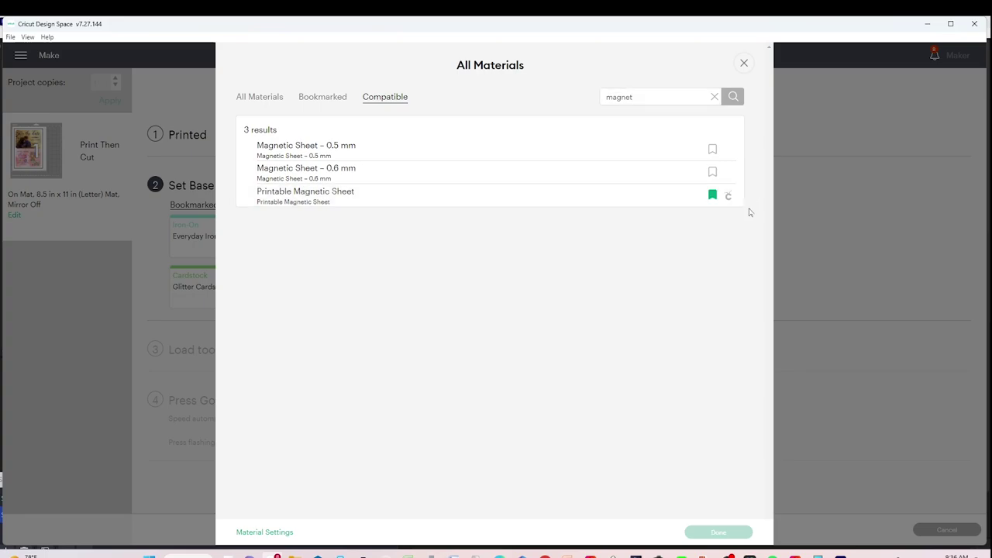
click(744, 63)
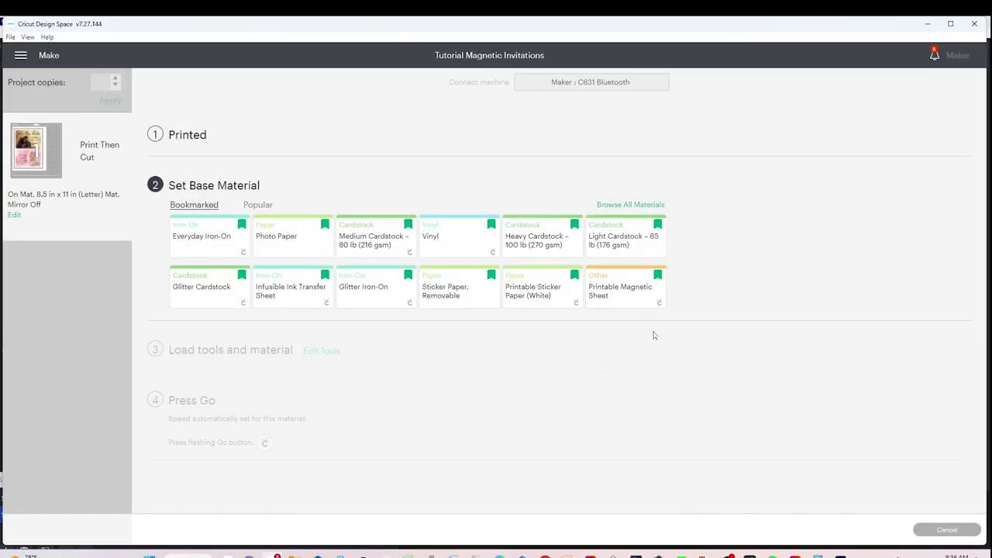
click(628, 301)
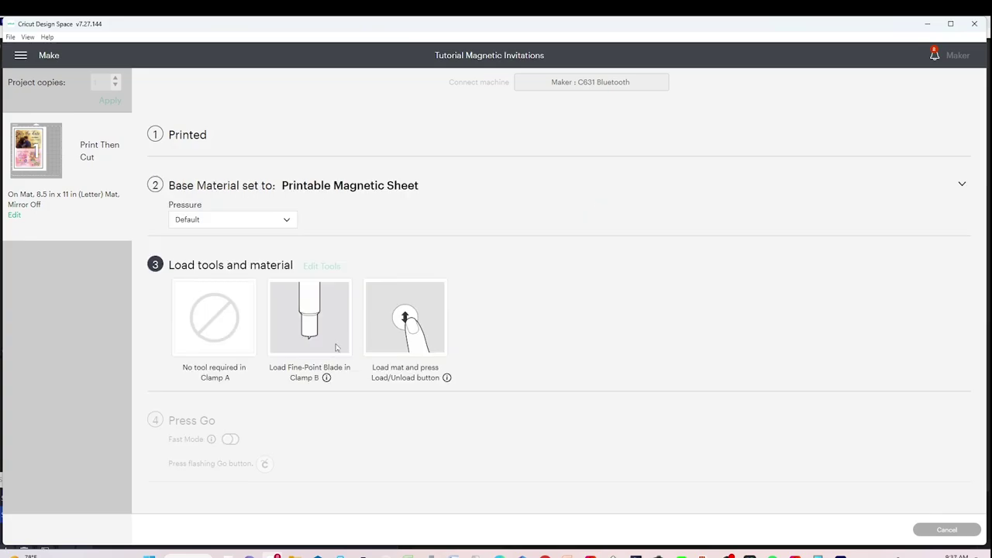